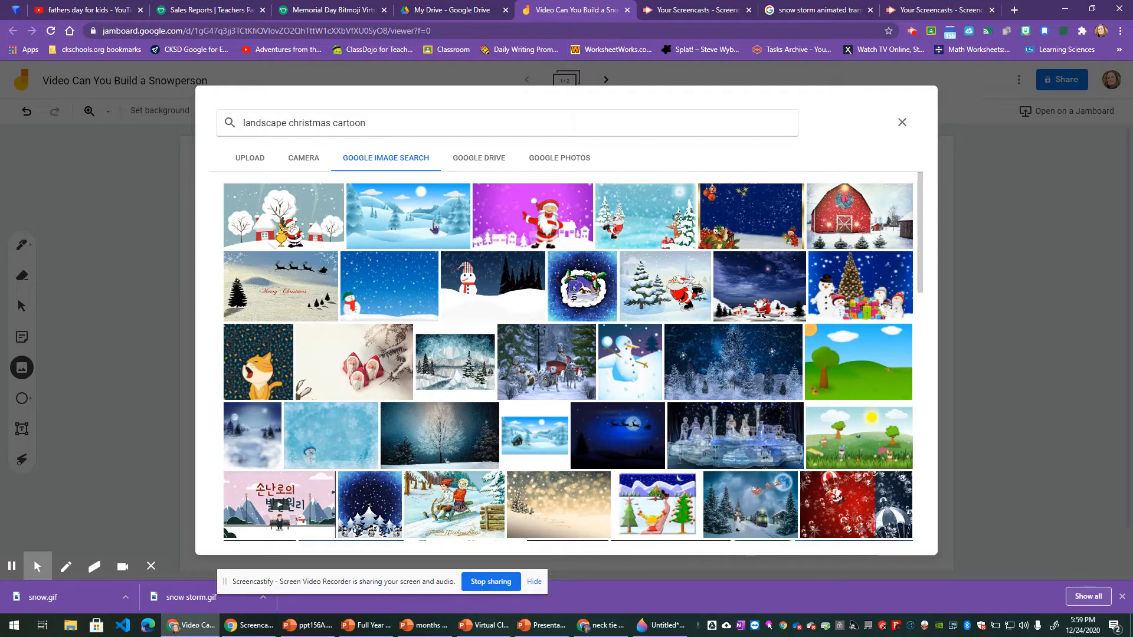
# Insert the red barn winter picture from the image results, then enlarge and position it to cover the whole frame.
pyautogui.click(876, 226)
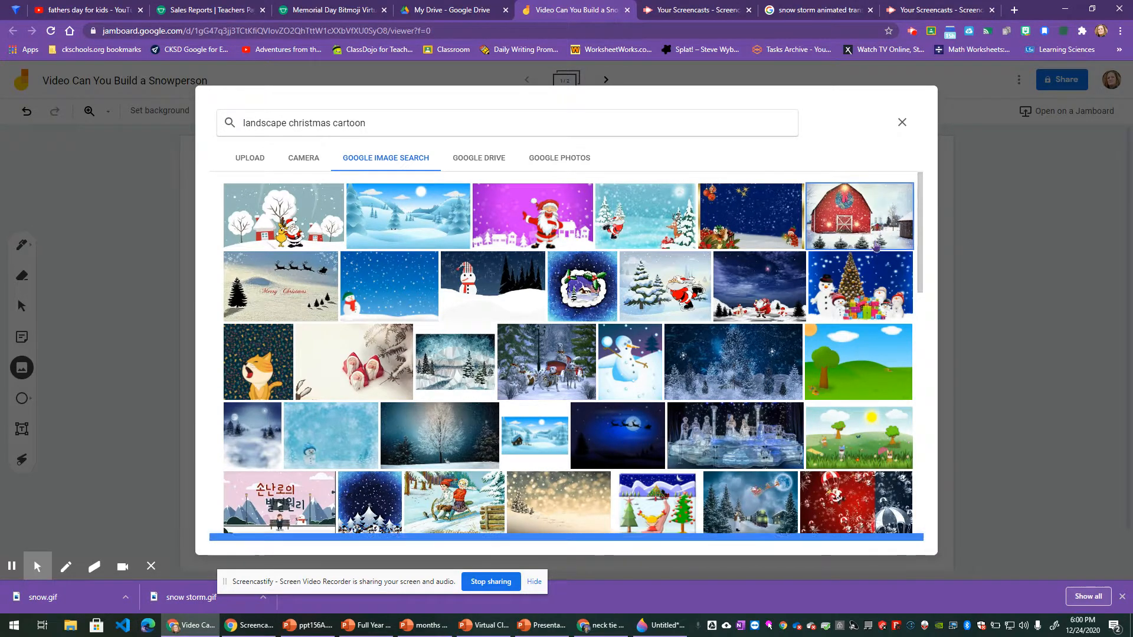
pyautogui.click(892, 529)
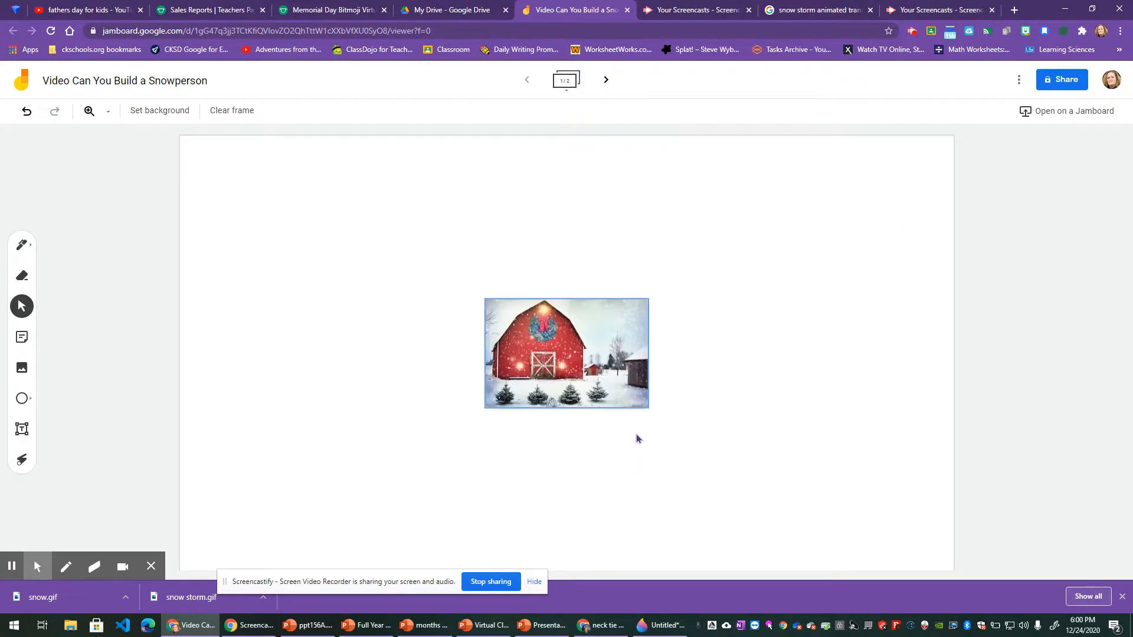
pyautogui.moveTo(621, 375); pyautogui.dragTo(318, 222)
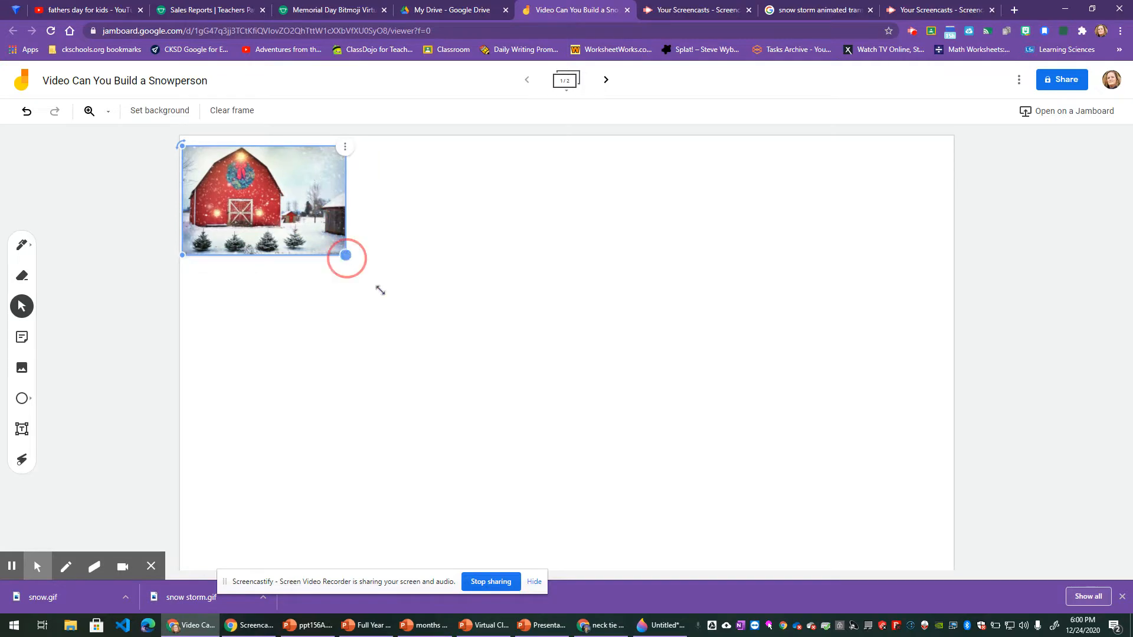
pyautogui.moveTo(380, 291); pyautogui.dragTo(972, 496)
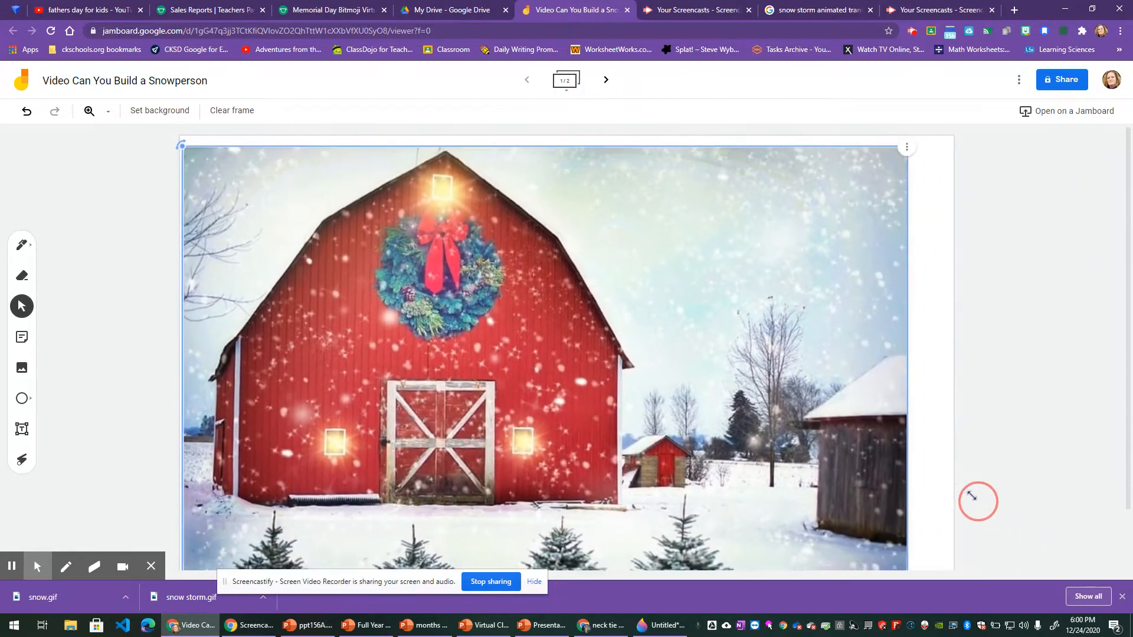
pyautogui.moveTo(732, 502); pyautogui.dragTo(721, 456)
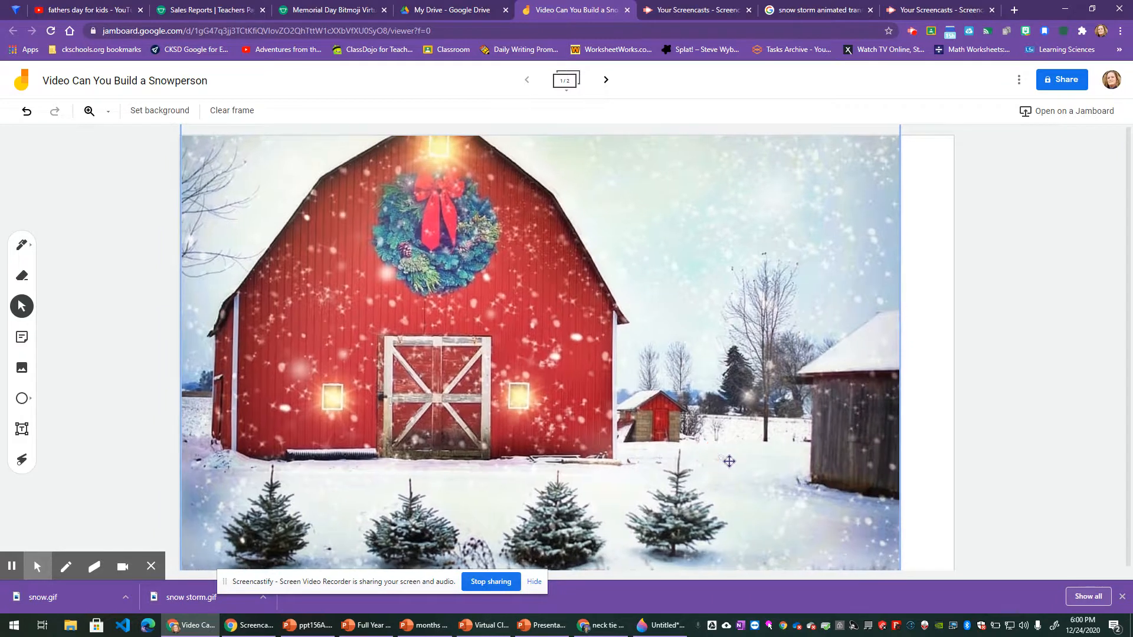
pyautogui.moveTo(893, 494); pyautogui.dragTo(788, 371)
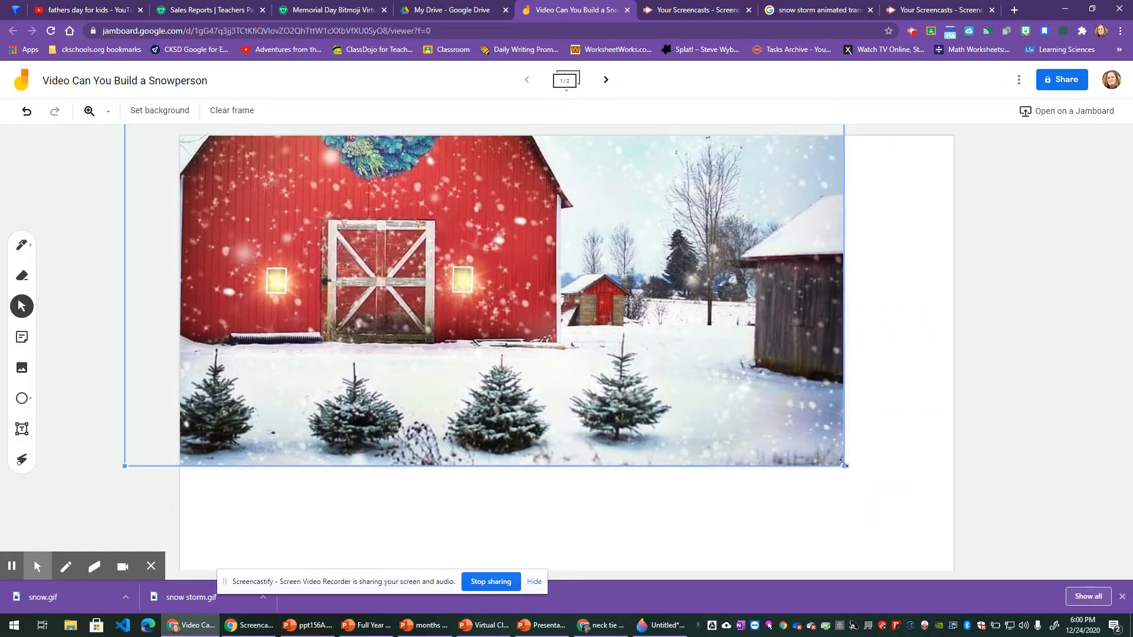
pyautogui.moveTo(844, 464); pyautogui.dragTo(980, 530)
pyautogui.moveTo(847, 431); pyautogui.dragTo(867, 501)
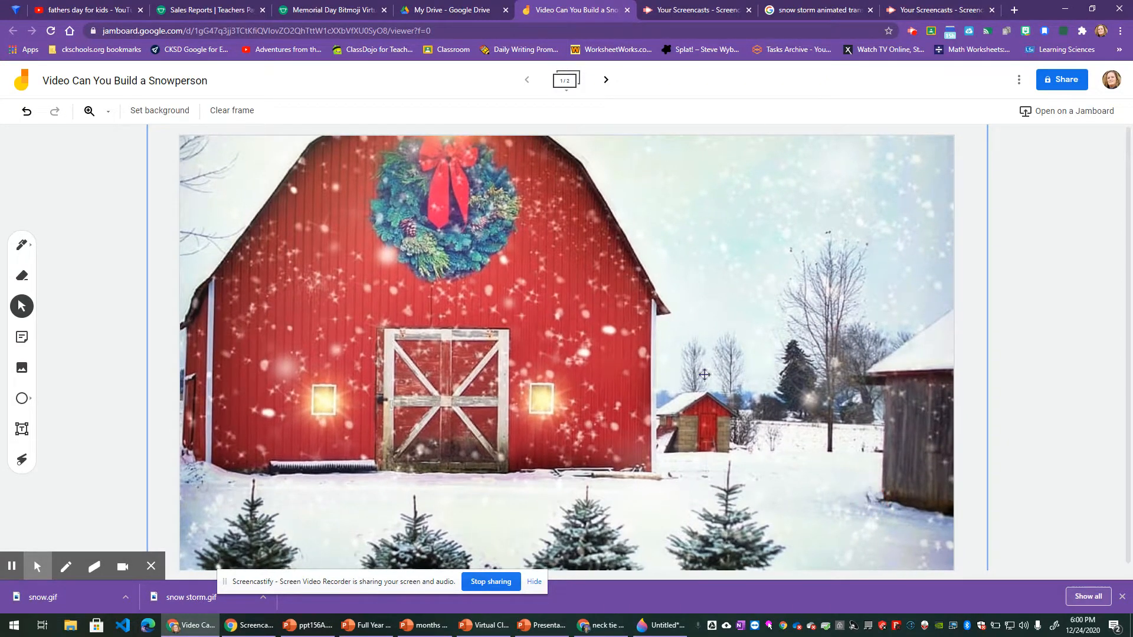
# Draw three white circles stacked beside the barn: a large one in the snow and two smaller ones above it.
pyautogui.click(24, 403)
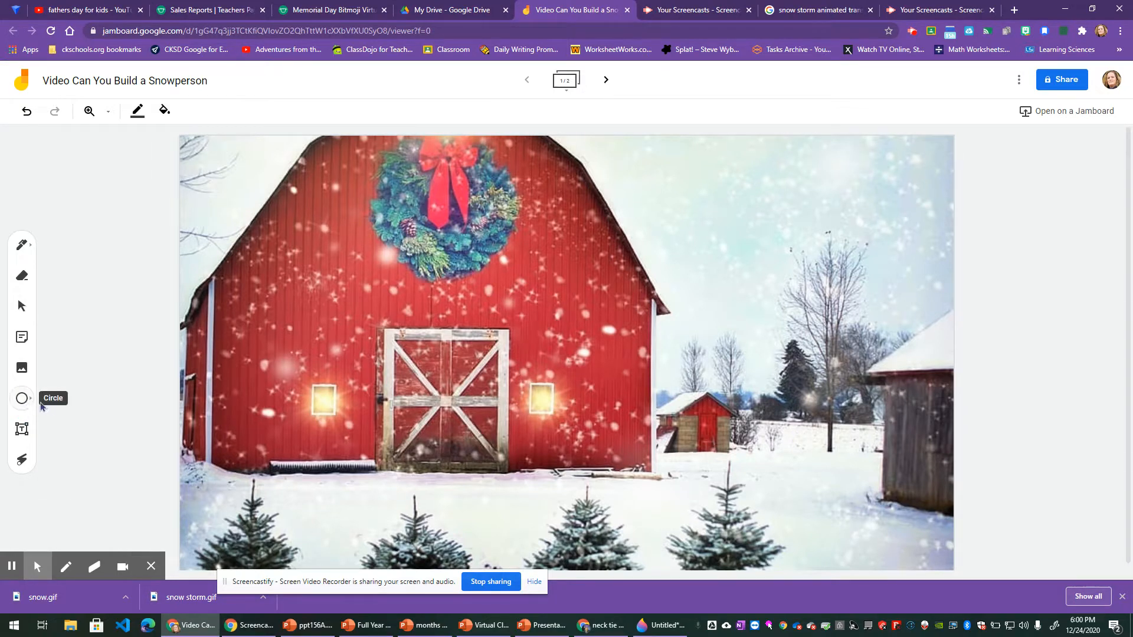
pyautogui.click(24, 399)
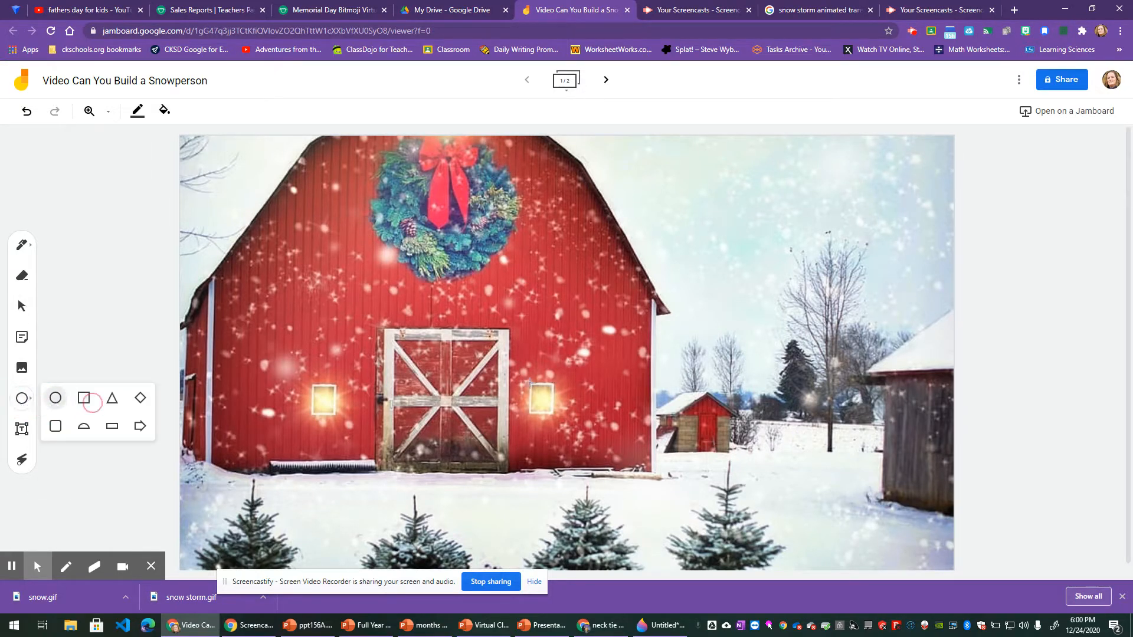
pyautogui.moveTo(743, 411); pyautogui.dragTo(872, 519)
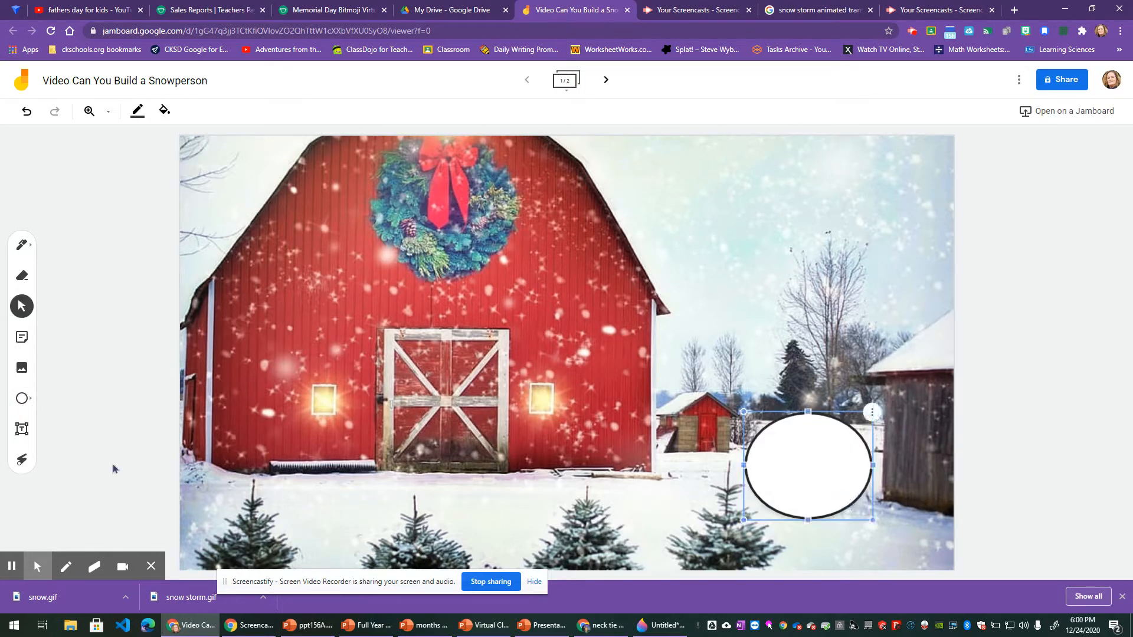
pyautogui.click(23, 399)
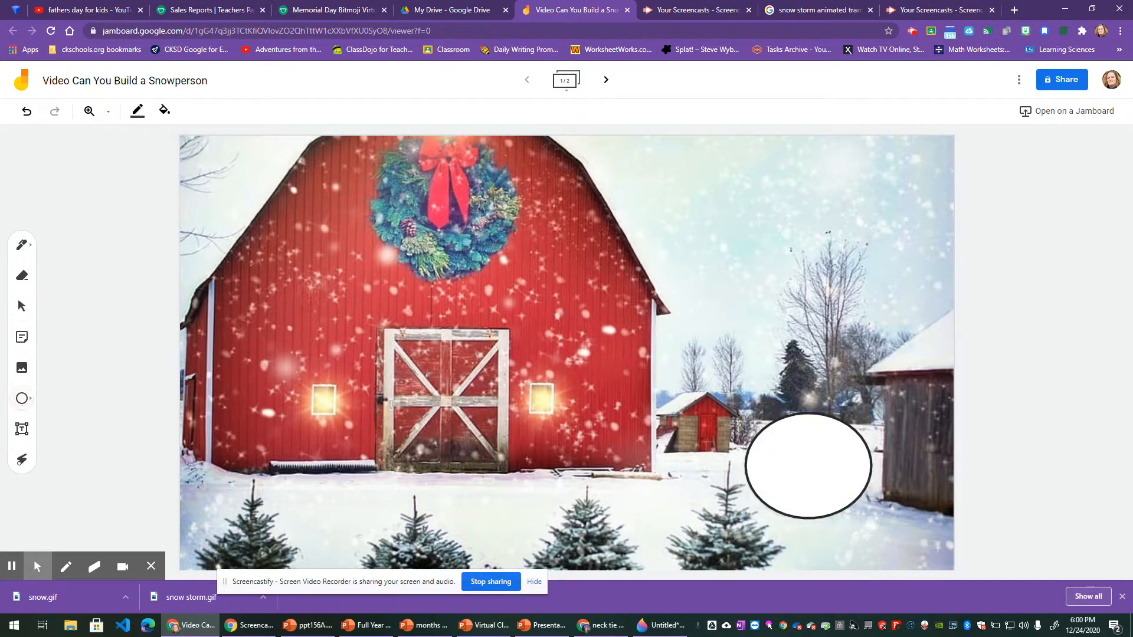
pyautogui.moveTo(760, 367)
pyautogui.mouseDown()
pyautogui.moveTo(810, 427)
pyautogui.moveTo(809, 382)
pyautogui.mouseUp()
pyautogui.click(787, 377)
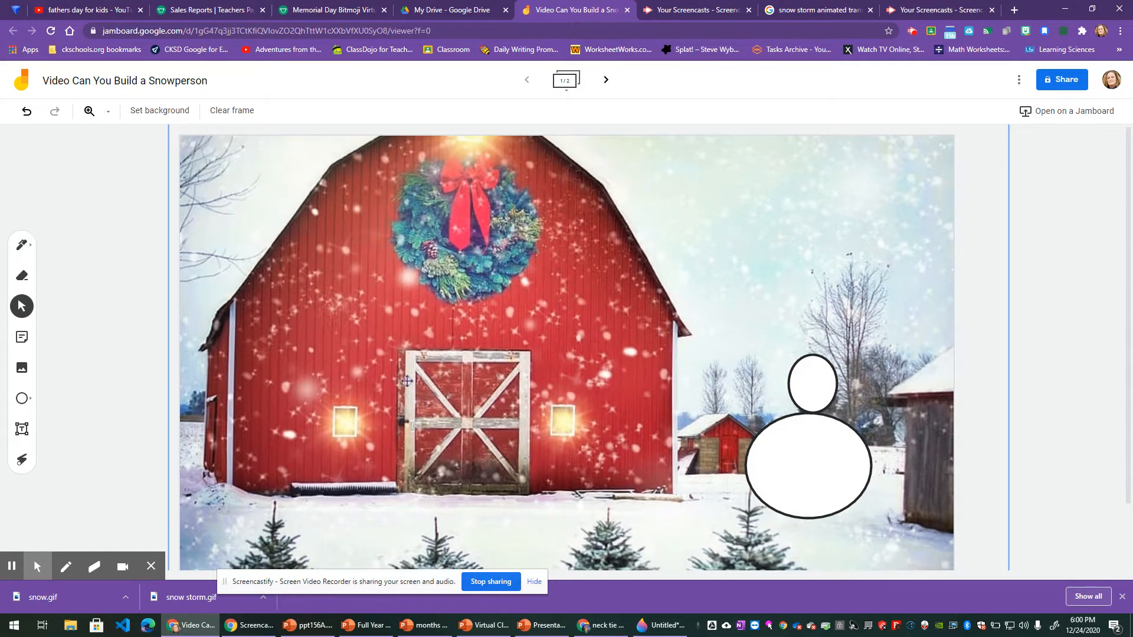
pyautogui.click(22, 399)
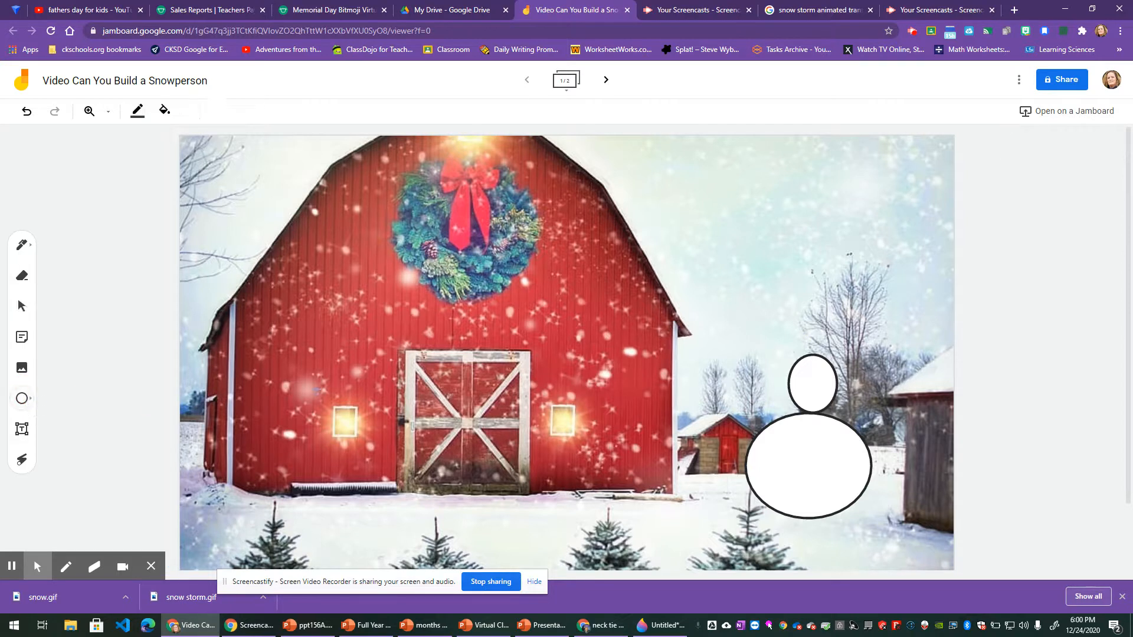
pyautogui.moveTo(772, 313); pyautogui.dragTo(827, 348)
# Enlarge the bottom circle and move it down beside the barn's corner so it runs slightly past the frame's lower edge.
pyautogui.click(798, 479)
pyautogui.moveTo(798, 479); pyautogui.dragTo(788, 476)
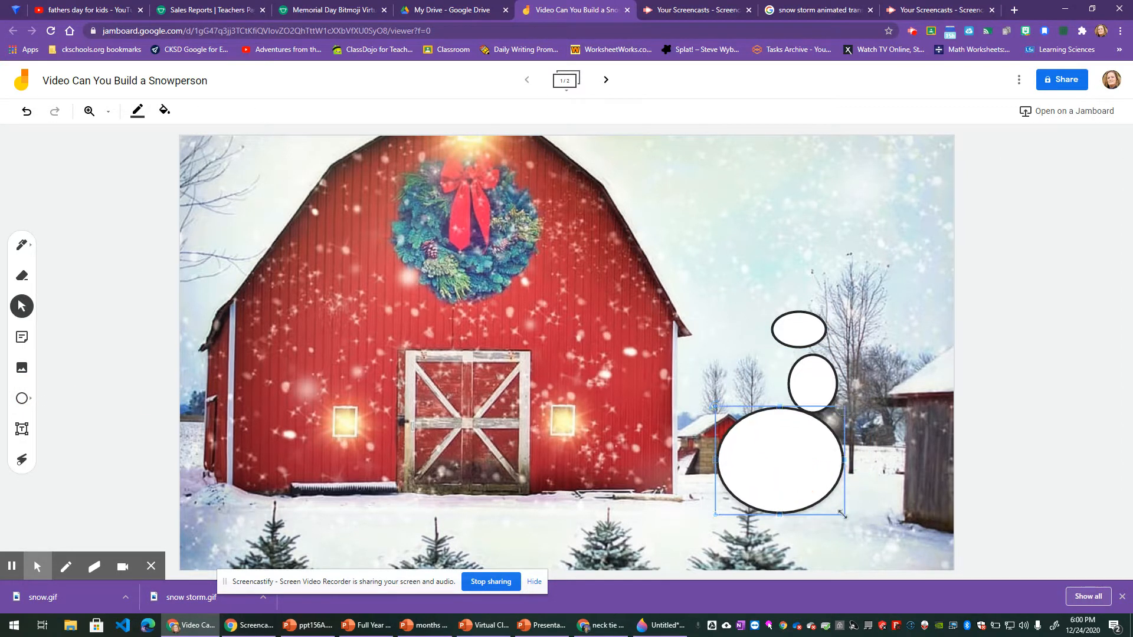
pyautogui.moveTo(843, 515); pyautogui.dragTo(785, 546)
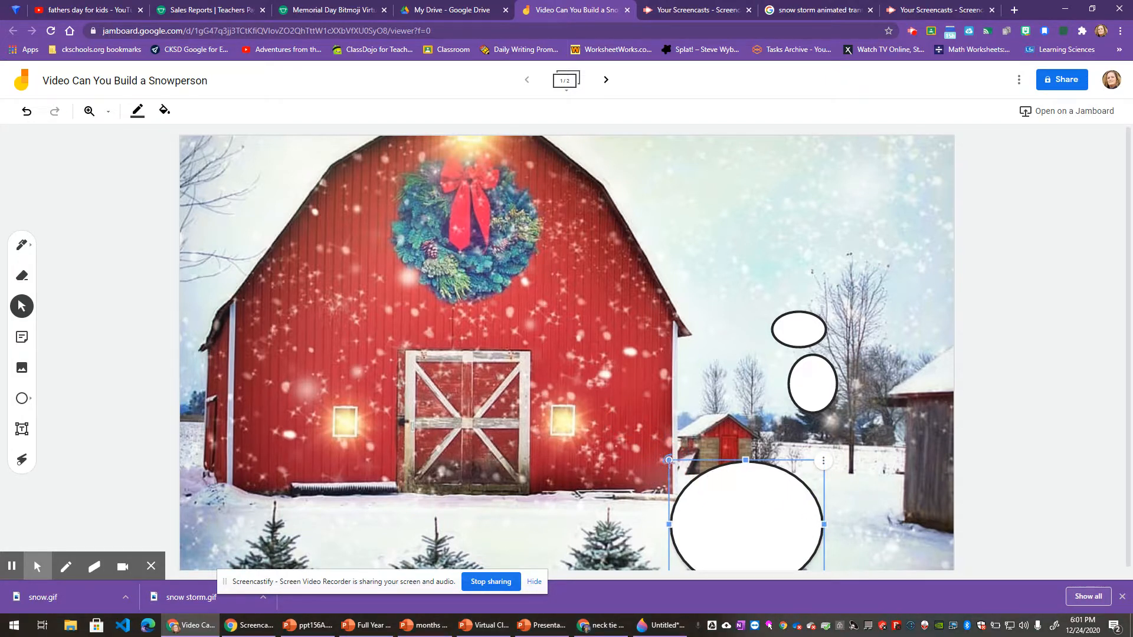
pyautogui.moveTo(776, 521); pyautogui.dragTo(762, 443)
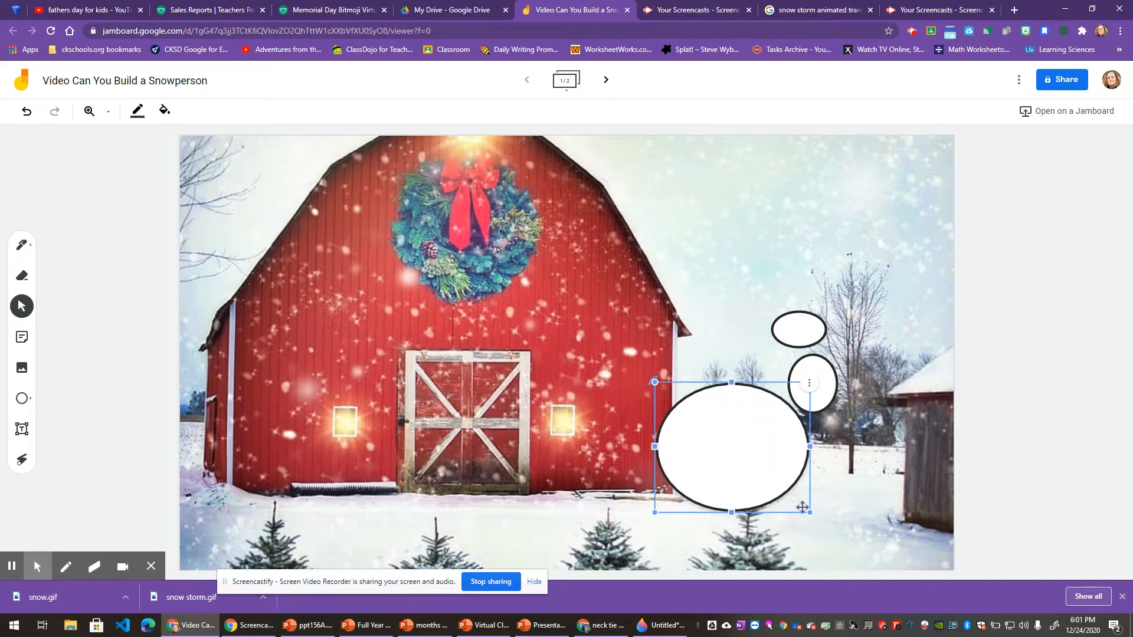
pyautogui.moveTo(810, 512); pyautogui.dragTo(860, 551)
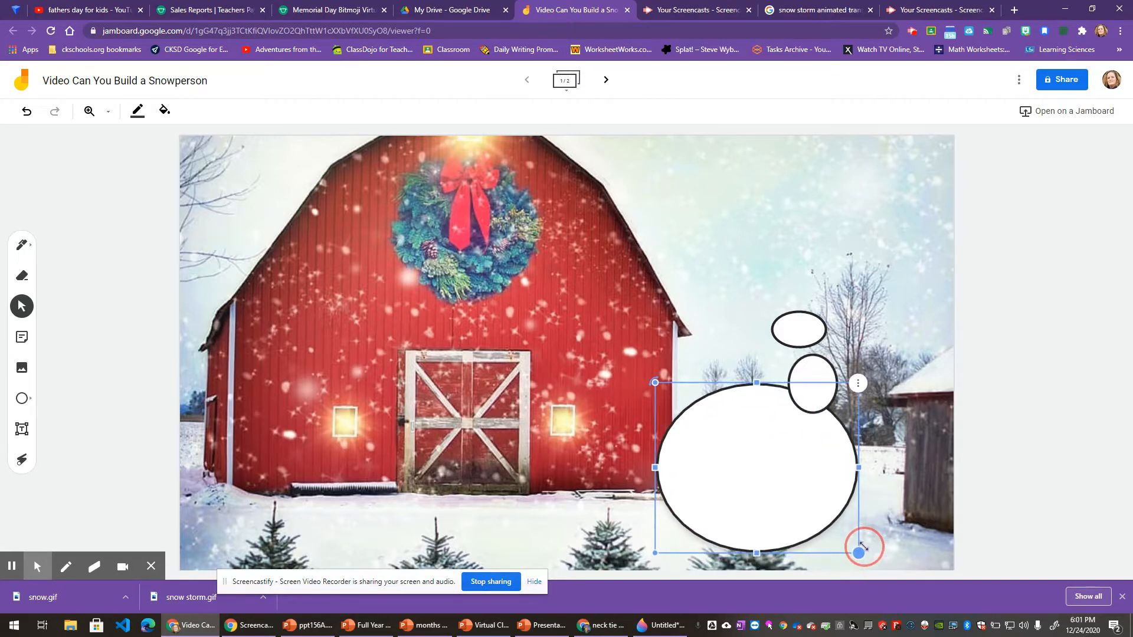
pyautogui.moveTo(788, 478); pyautogui.dragTo(778, 520)
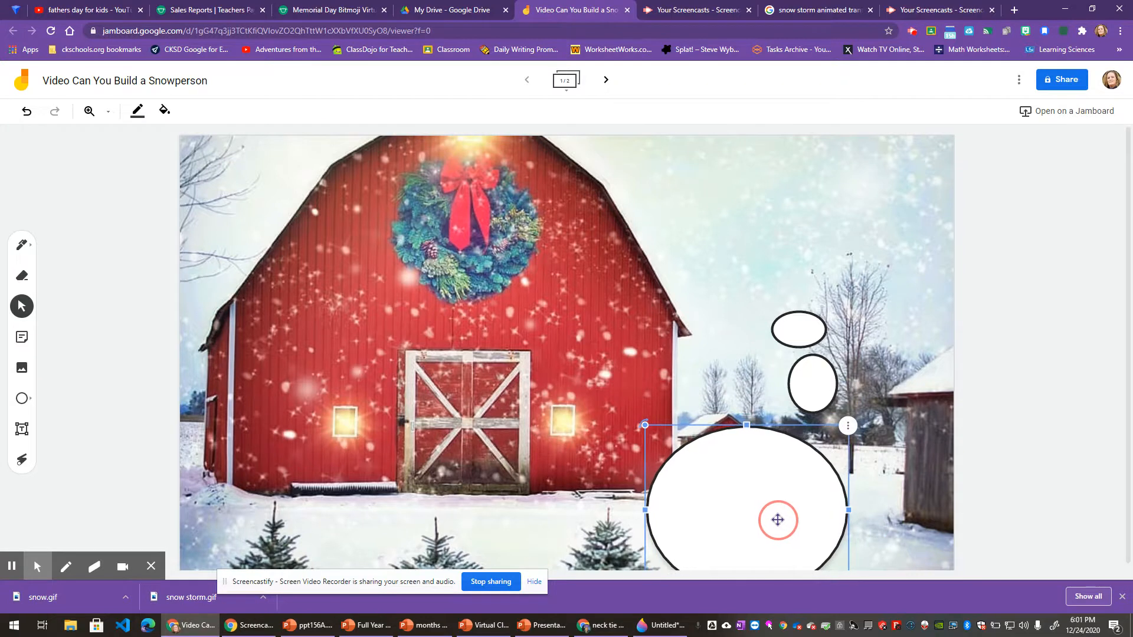
# Enlarge the middle circle into the snowperson's torso and rest it centred on top of the bottom circle.
pyautogui.click(820, 376)
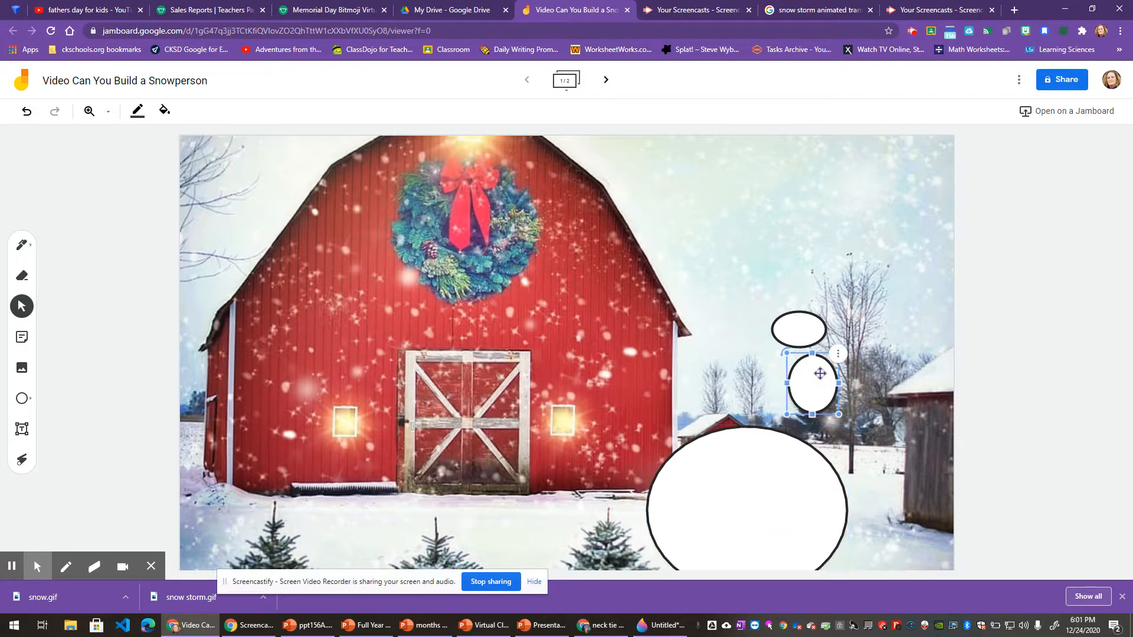
pyautogui.moveTo(820, 374); pyautogui.dragTo(847, 509)
pyautogui.moveTo(732, 438); pyautogui.dragTo(700, 438)
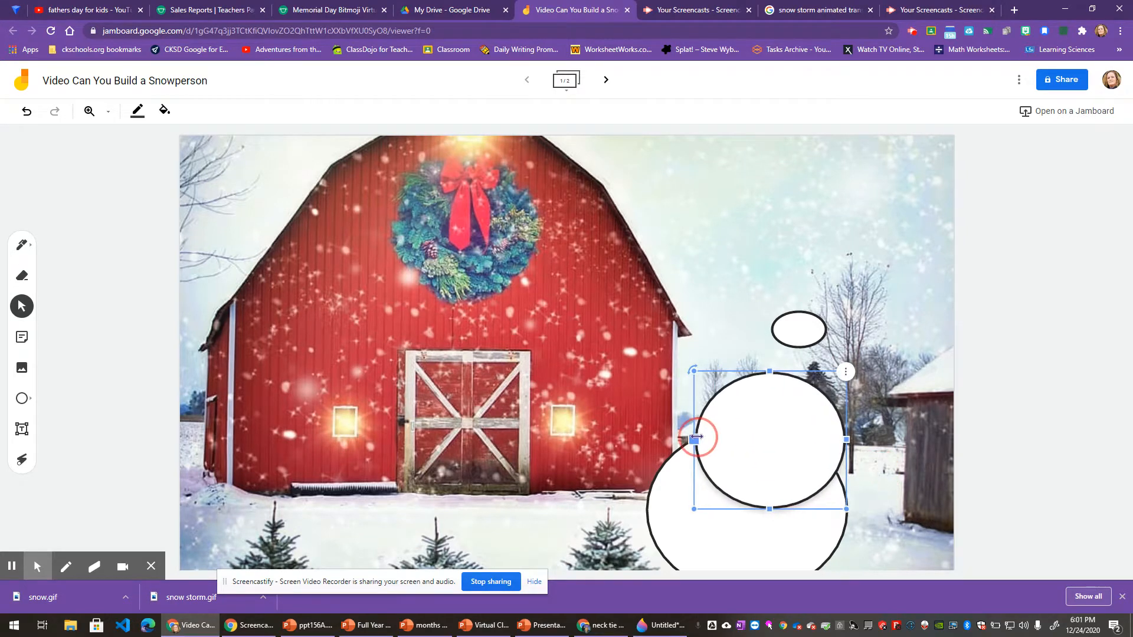
pyautogui.moveTo(772, 447); pyautogui.dragTo(751, 414)
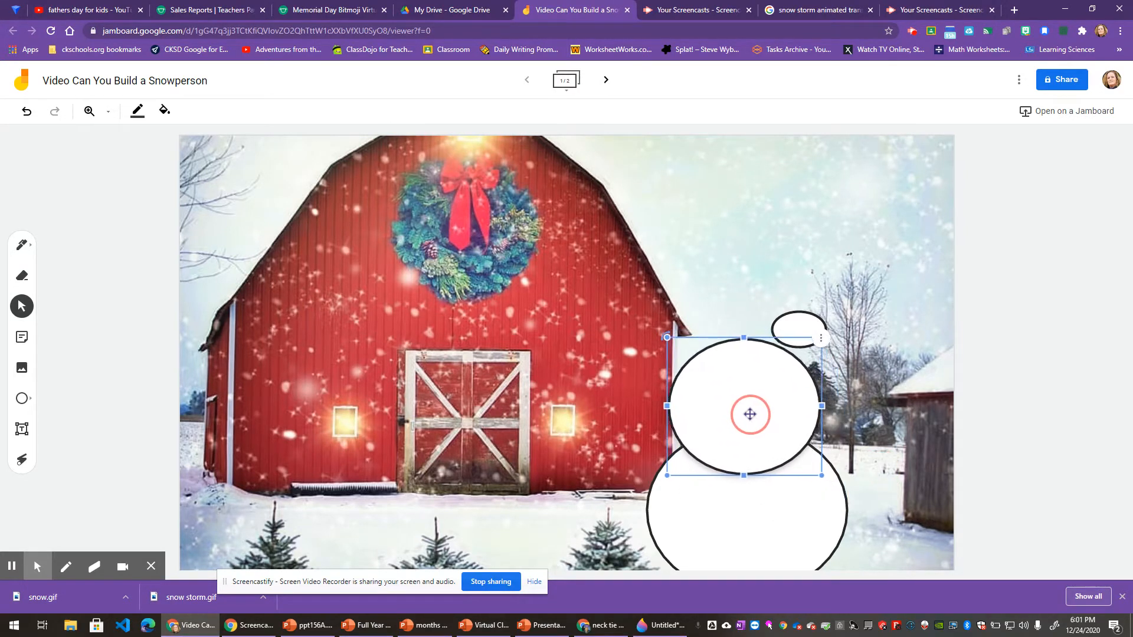
# Resize the smallest circle into a round head a bit smaller than the torso and place it overlapping the torso's top.
pyautogui.click(789, 328)
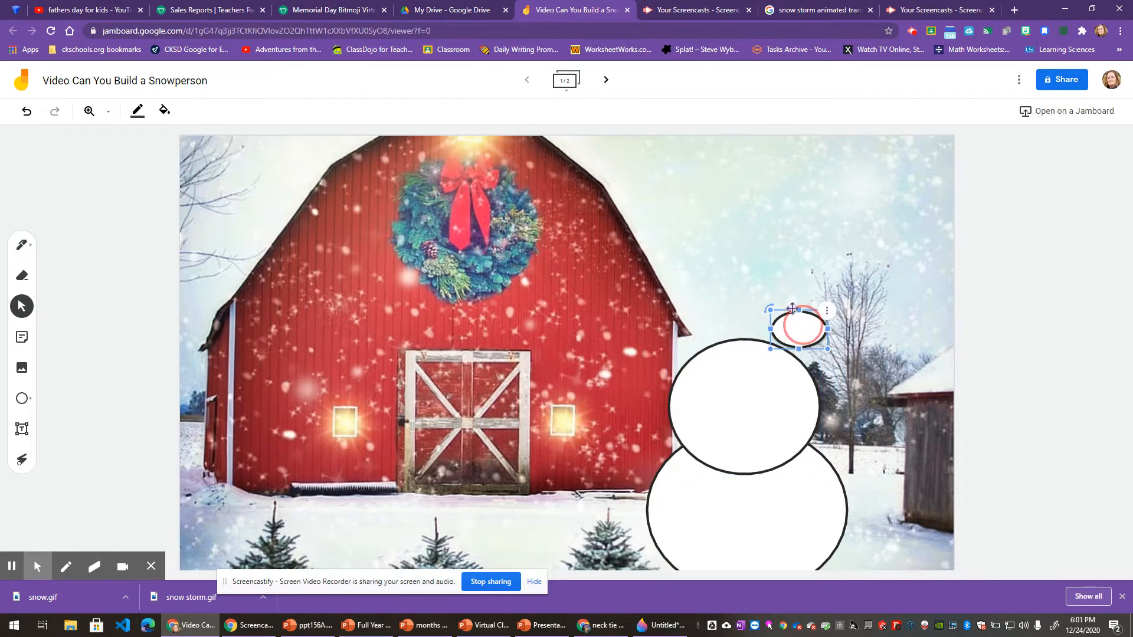
pyautogui.moveTo(792, 309); pyautogui.dragTo(867, 413)
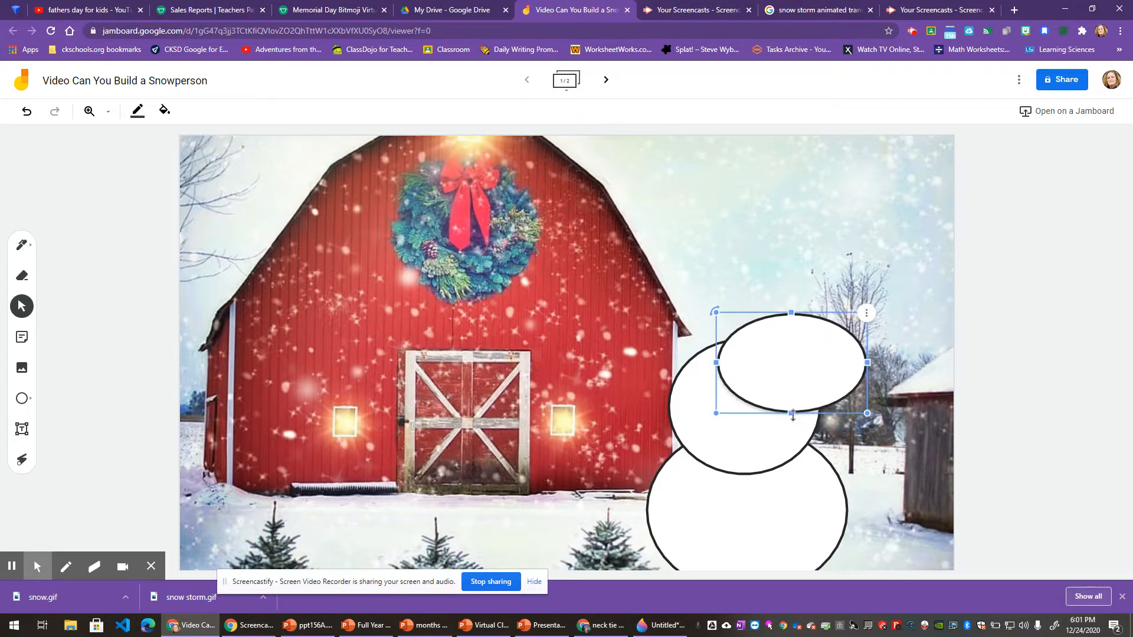
pyautogui.moveTo(792, 415); pyautogui.dragTo(797, 447)
pyautogui.moveTo(792, 382); pyautogui.dragTo(749, 296)
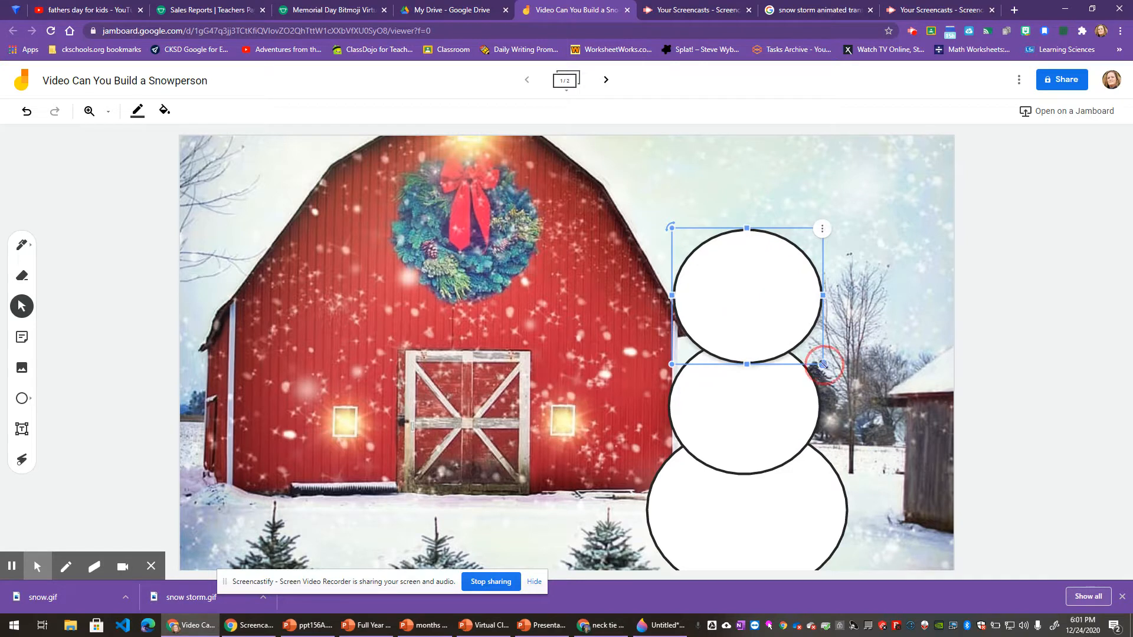
pyautogui.moveTo(823, 364); pyautogui.dragTo(791, 337)
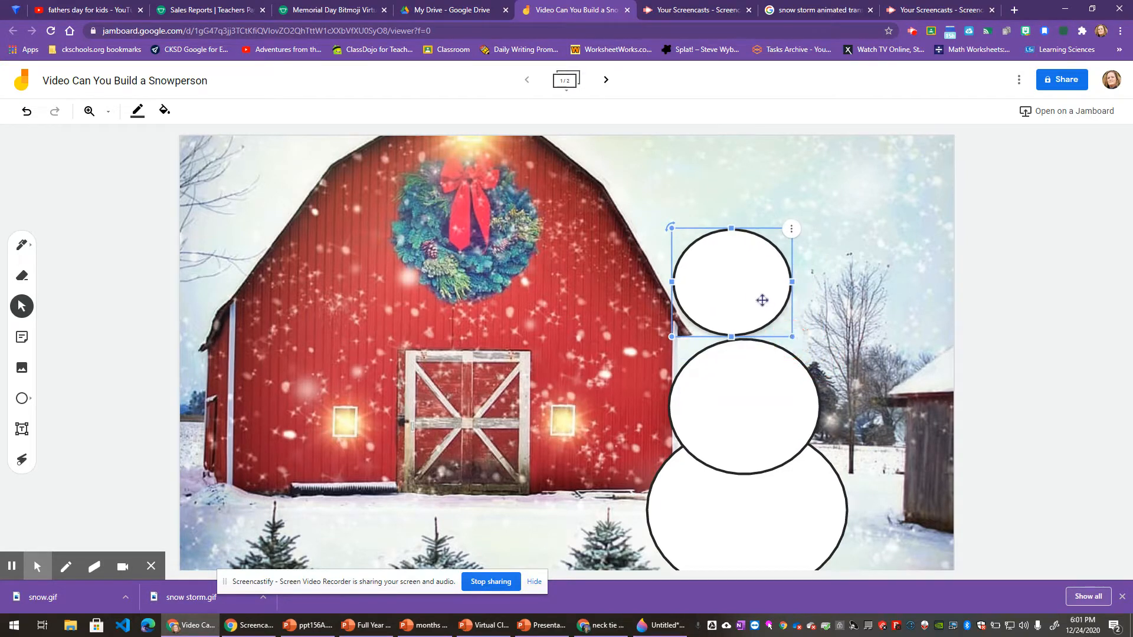
pyautogui.moveTo(762, 300); pyautogui.dragTo(768, 330)
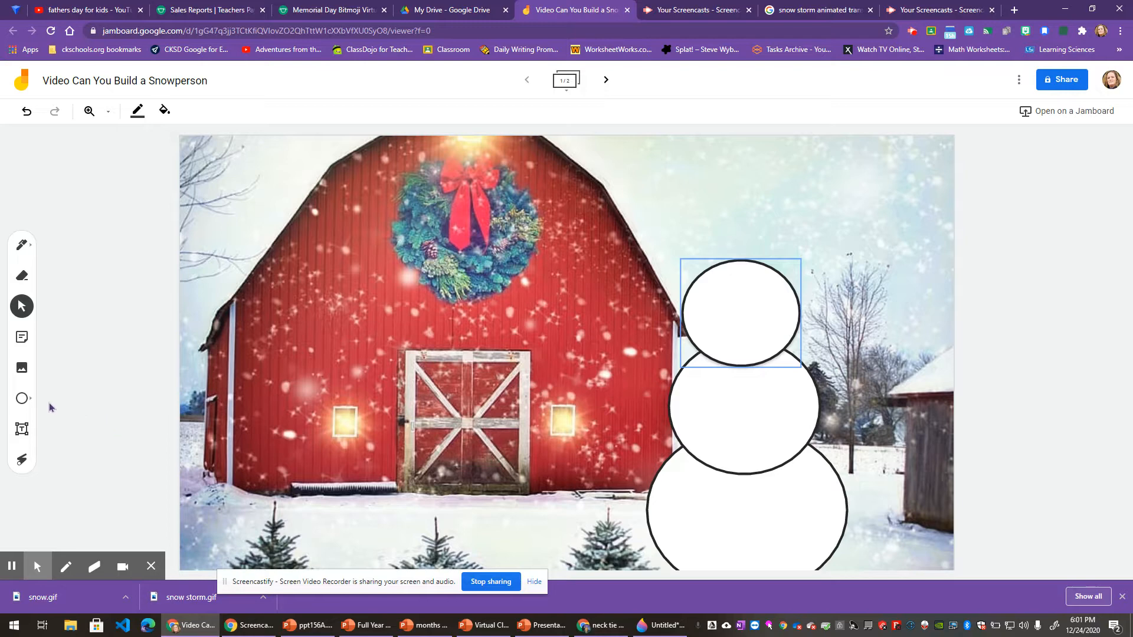
# Upload snow.gif from the Bitmoji Classrooms folder onto the frame.
pyautogui.click(22, 368)
pyautogui.click(260, 164)
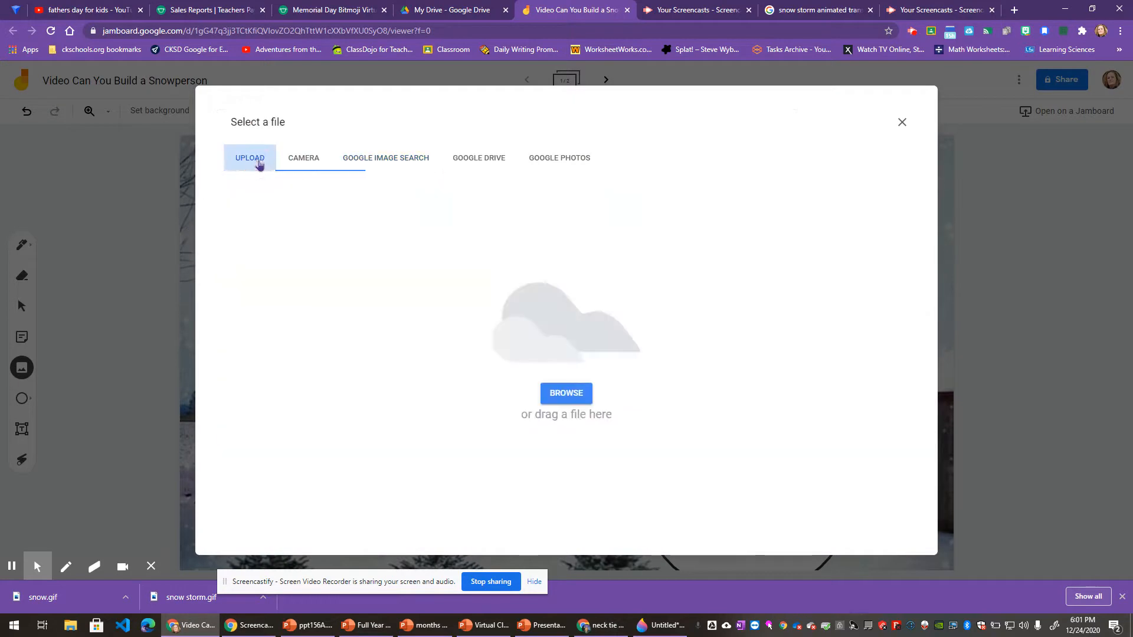
pyautogui.click(563, 393)
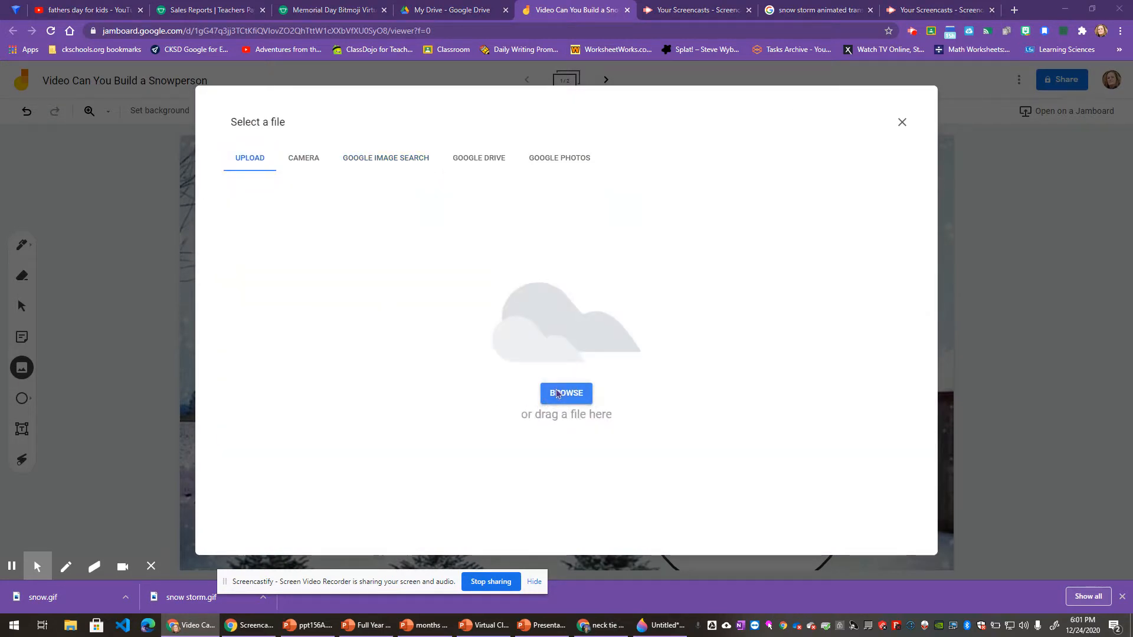
pyautogui.scroll(-3, 519, 206)
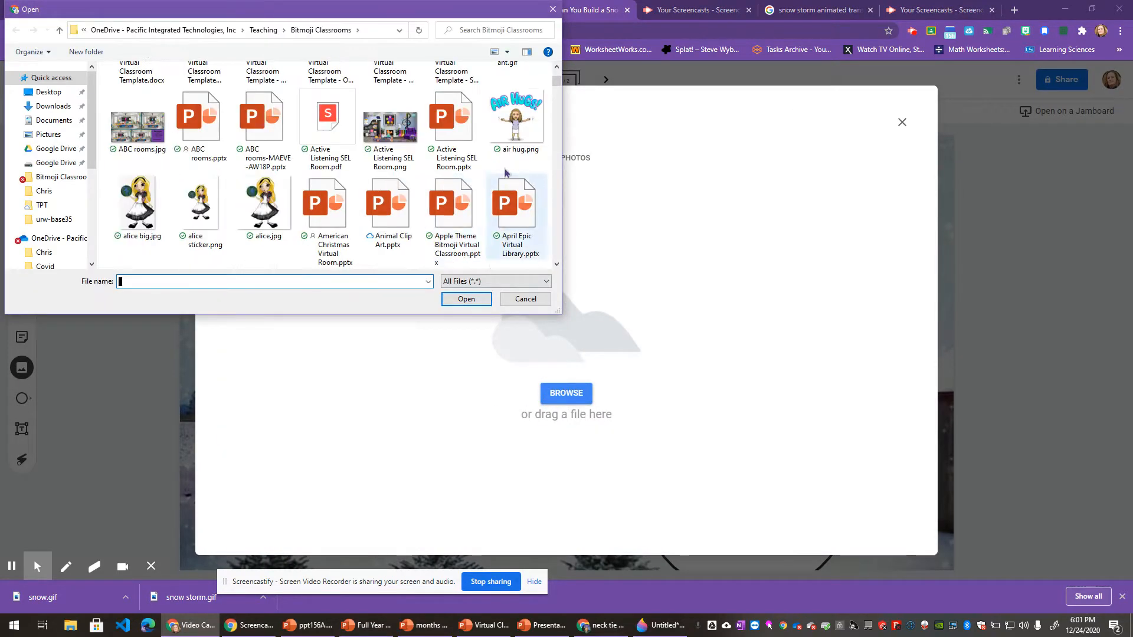
pyautogui.moveTo(563, 111); pyautogui.dragTo(570, 203)
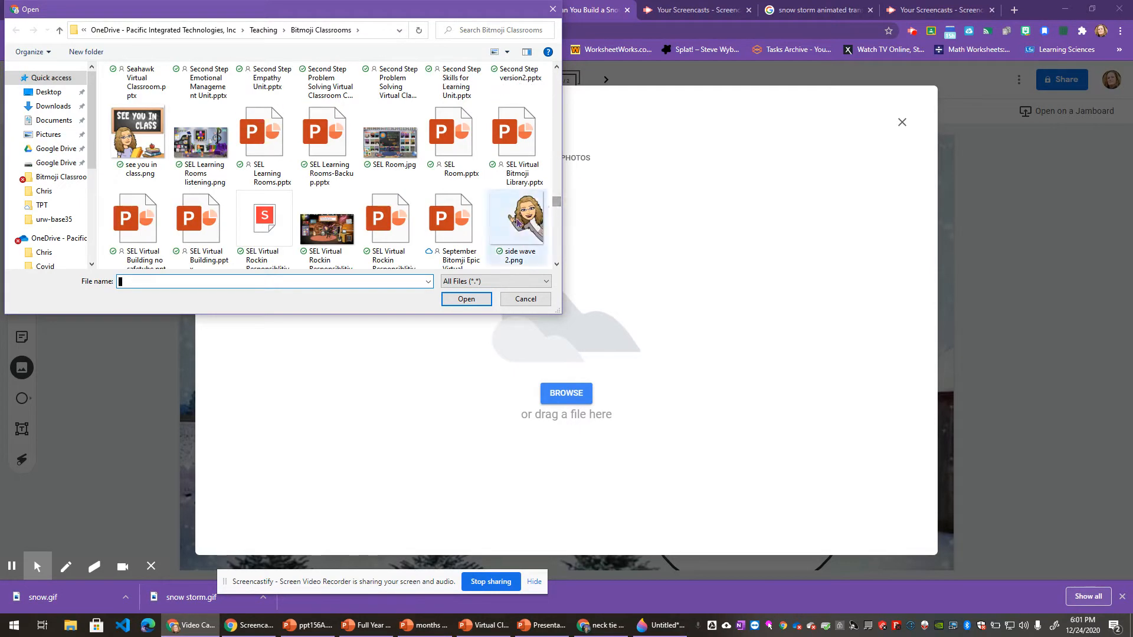
pyautogui.scroll(-3, 518, 229)
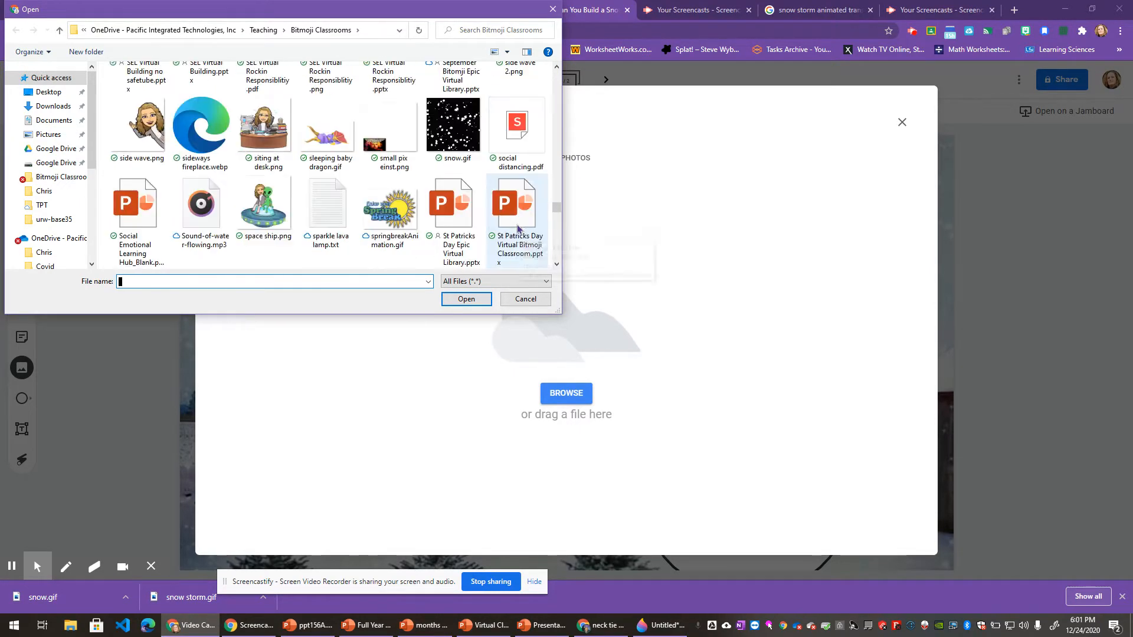
pyautogui.click(477, 143)
pyautogui.click(476, 300)
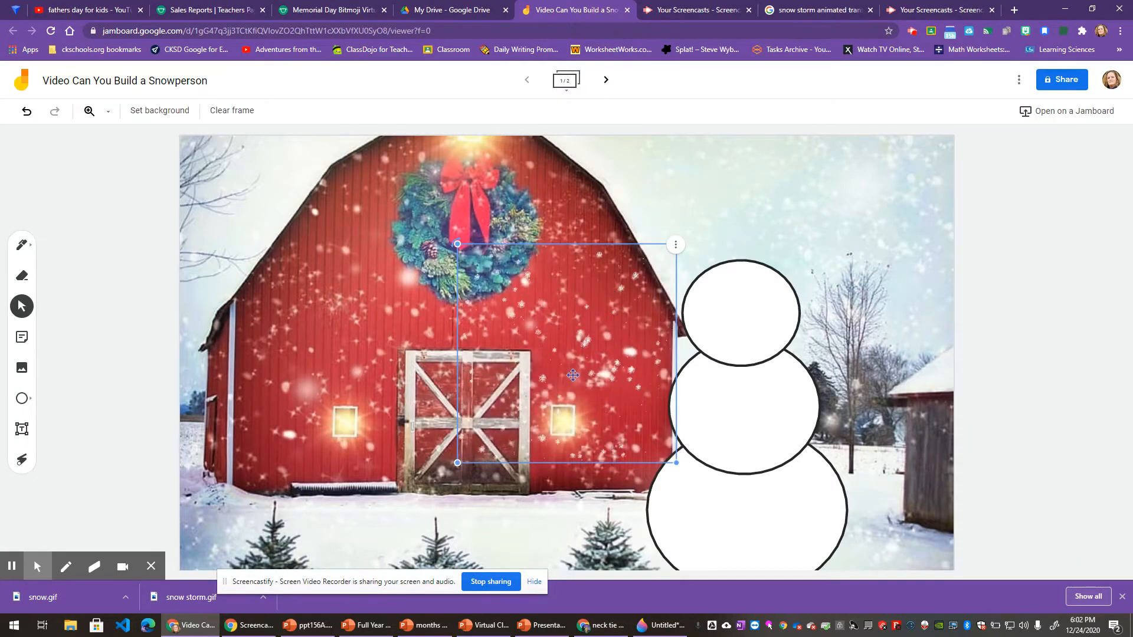
# Enlarge the falling-snow image to the full frame height and align it with the frame's left edge over the barn.
pyautogui.moveTo(525, 371); pyautogui.dragTo(241, 262)
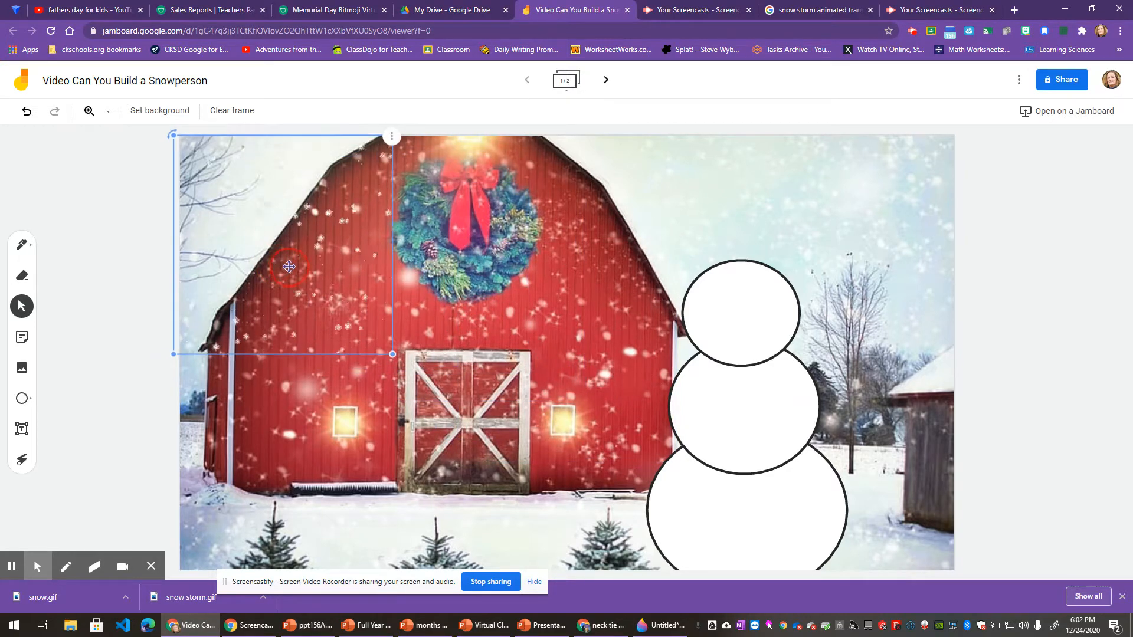
pyautogui.moveTo(392, 354); pyautogui.dragTo(749, 524)
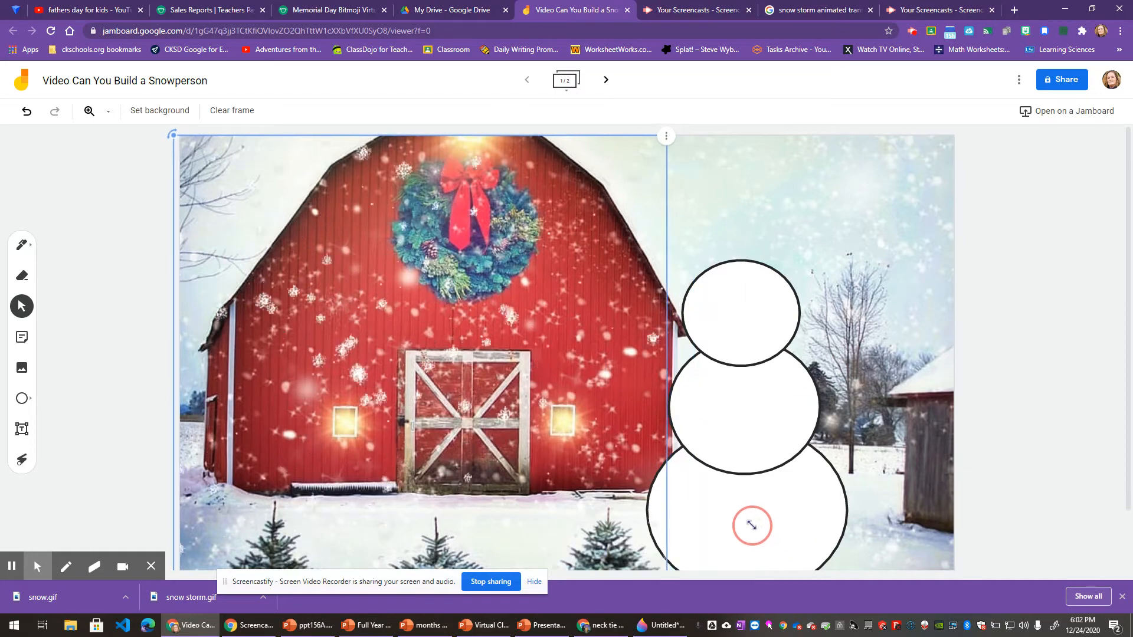
pyautogui.moveTo(578, 479); pyautogui.dragTo(585, 462)
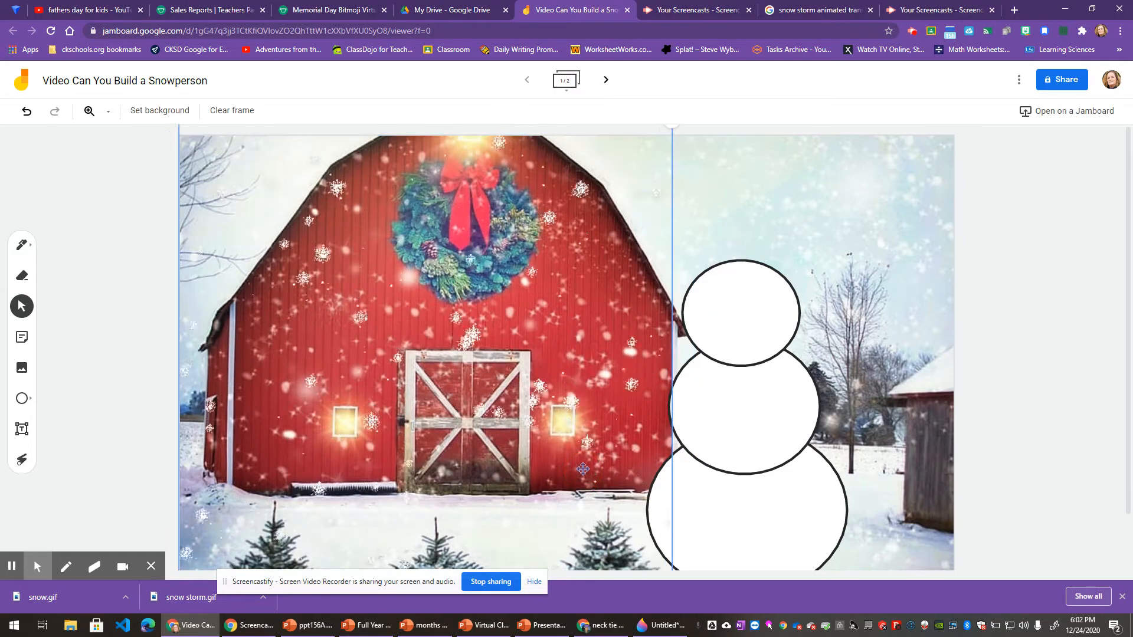
# Shrink the falling-snow image slightly and realign it with the frame's left edge so it covers the barn from top to bottom.
pyautogui.moveTo(612, 498); pyautogui.dragTo(510, 369)
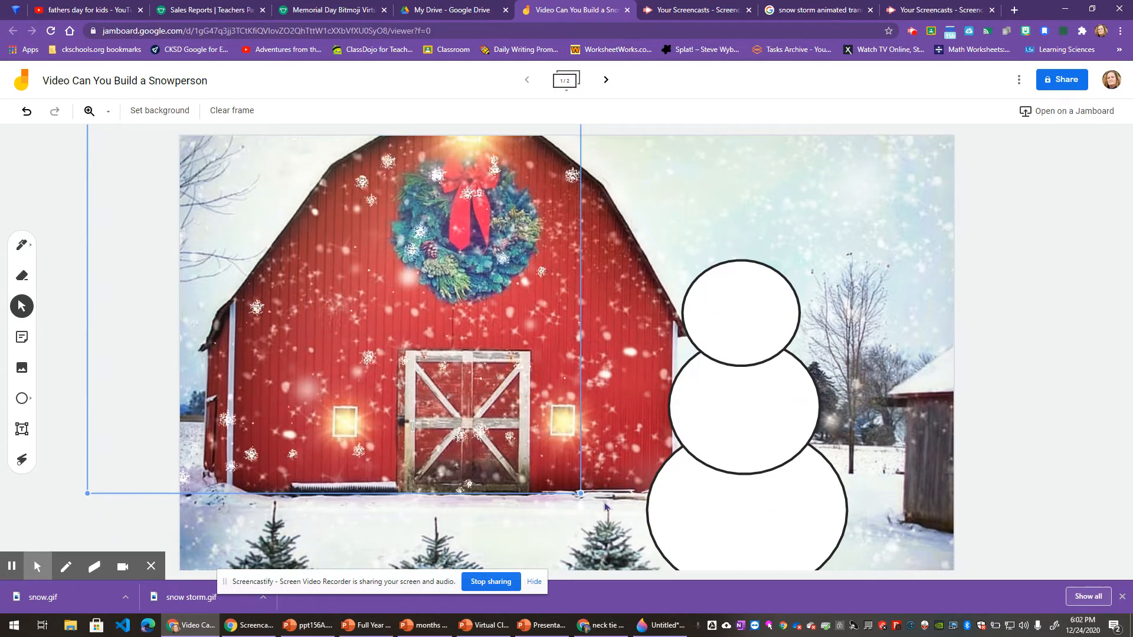
pyautogui.moveTo(580, 493); pyautogui.dragTo(531, 443)
pyautogui.moveTo(390, 350); pyautogui.dragTo(468, 467)
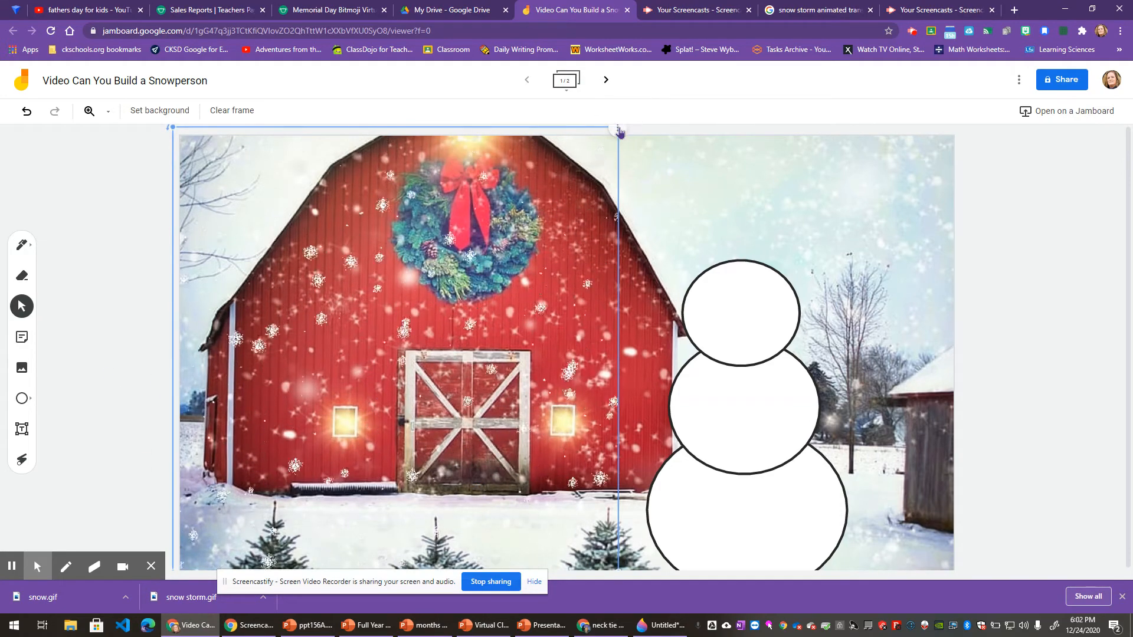
# Duplicate the falling-snow image and position the copy over the snowperson side of the frame, overlapping the first image.
pyautogui.rightClick(619, 131)
pyautogui.click(629, 139)
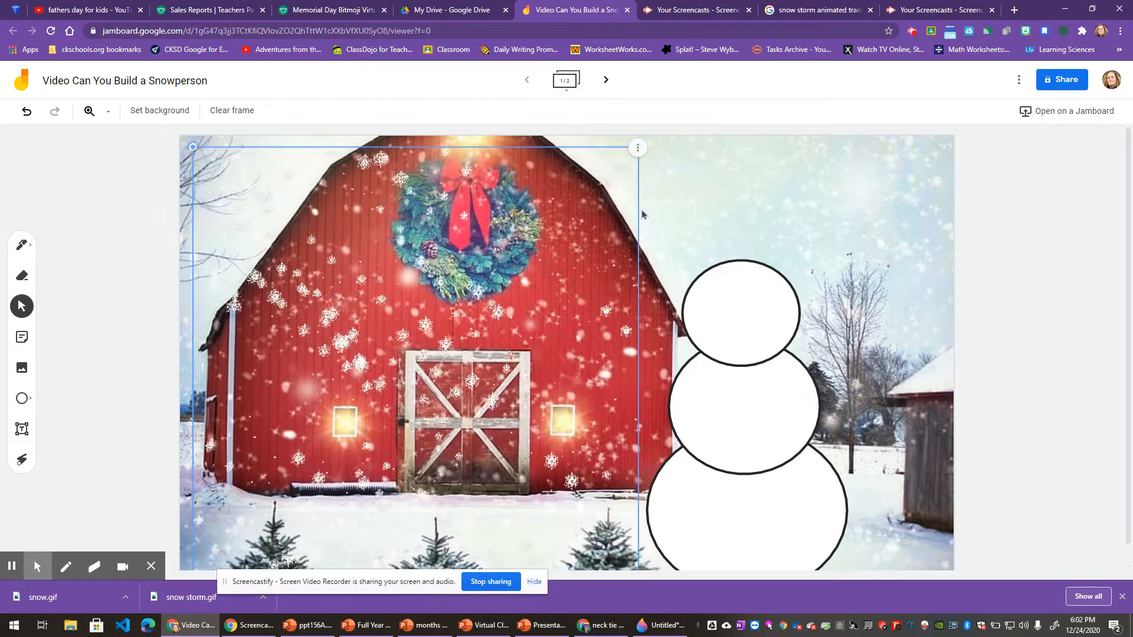
pyautogui.moveTo(595, 378); pyautogui.dragTo(908, 362)
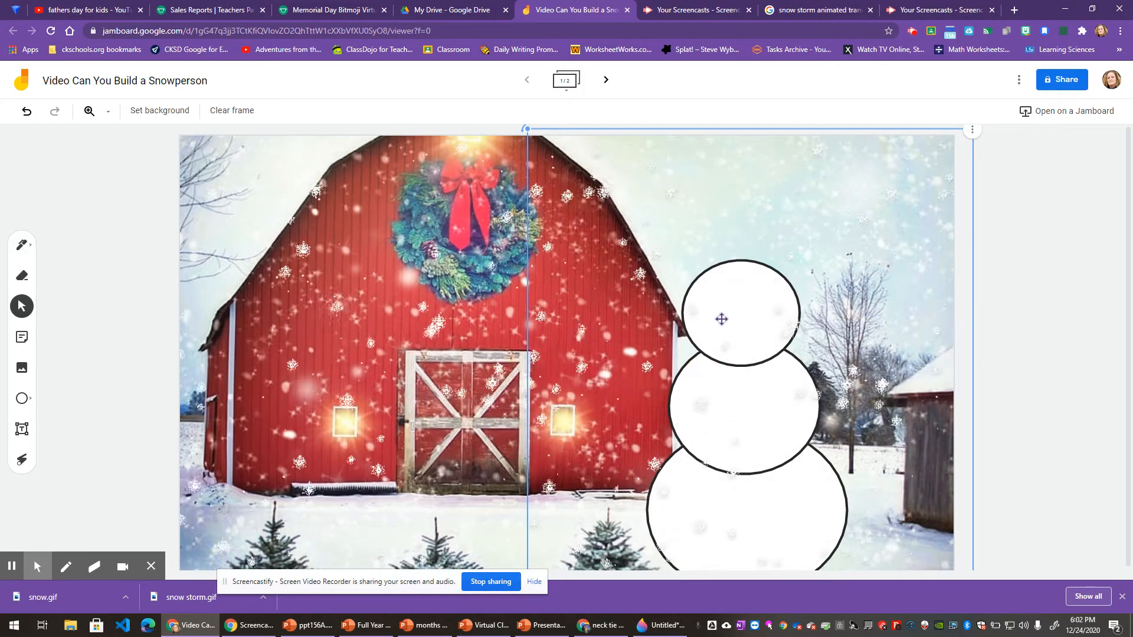
pyautogui.moveTo(733, 301)
pyautogui.mouseDown()
pyautogui.moveTo(751, 278)
pyautogui.moveTo(791, 332)
pyautogui.moveTo(809, 420)
pyautogui.moveTo(727, 448)
pyautogui.mouseUp()
# Send the duplicated snow image to the back of the stacking order, behind the snowperson circles.
pyautogui.click(976, 130)
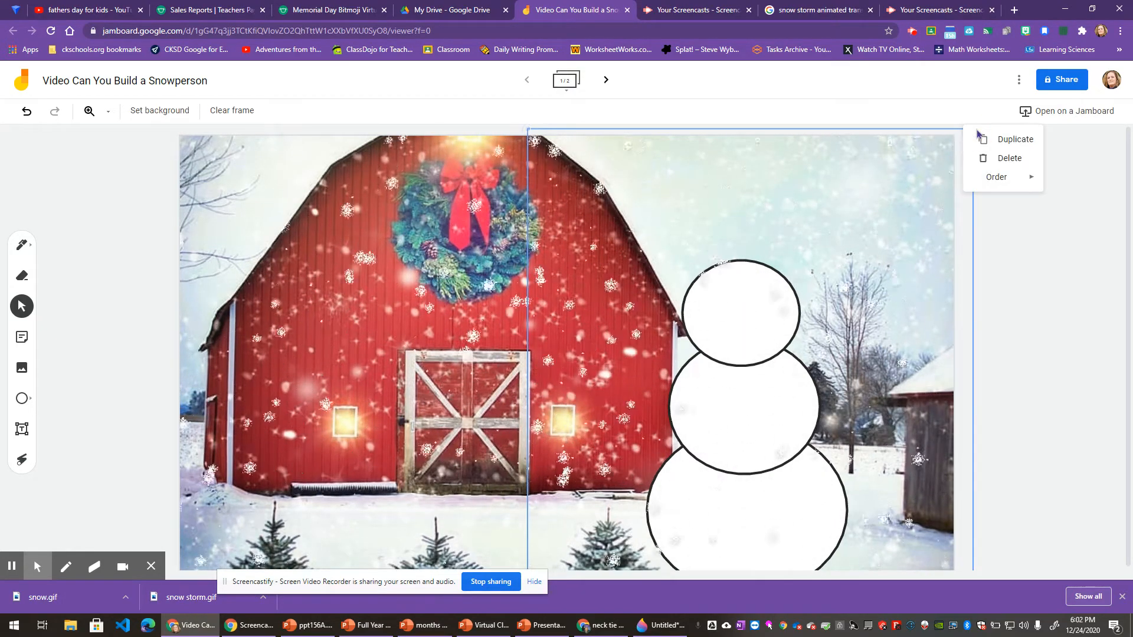
pyautogui.moveTo(1013, 179)
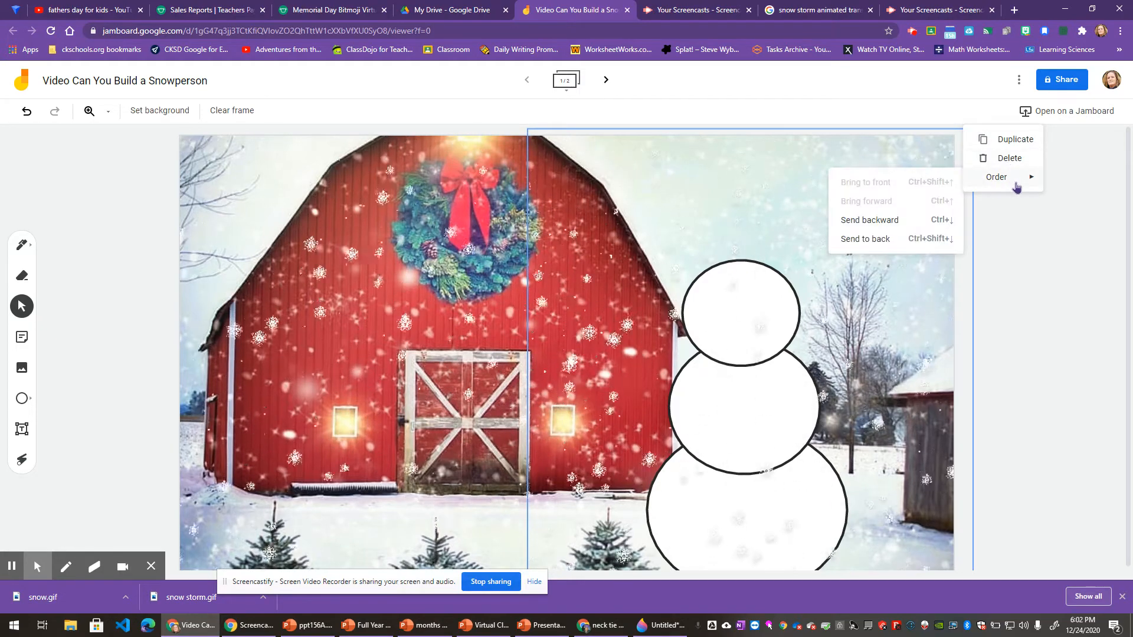
pyautogui.click(898, 240)
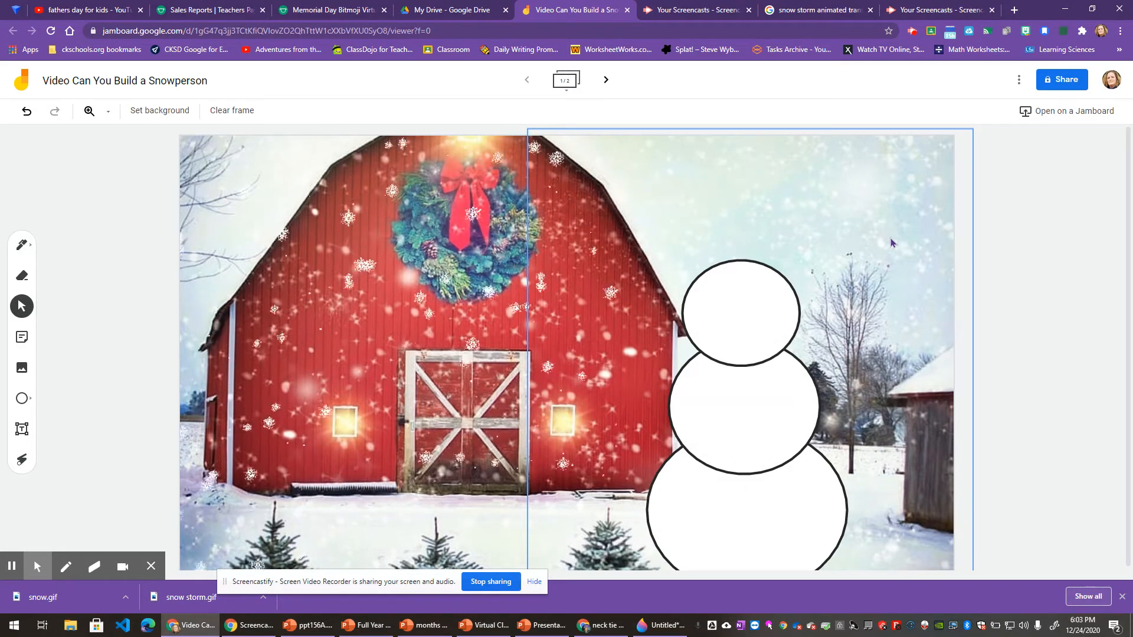
# Move the barn background picture down and send it to the back, behind both falling-snow images.
pyautogui.click(886, 237)
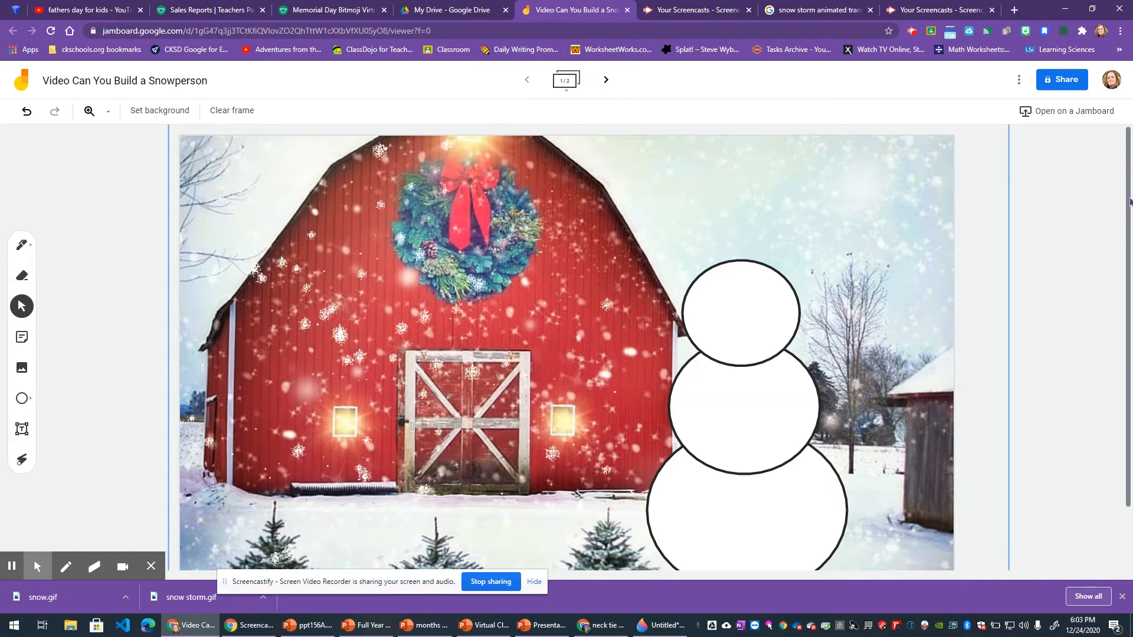
pyautogui.moveTo(920, 294); pyautogui.dragTo(875, 396)
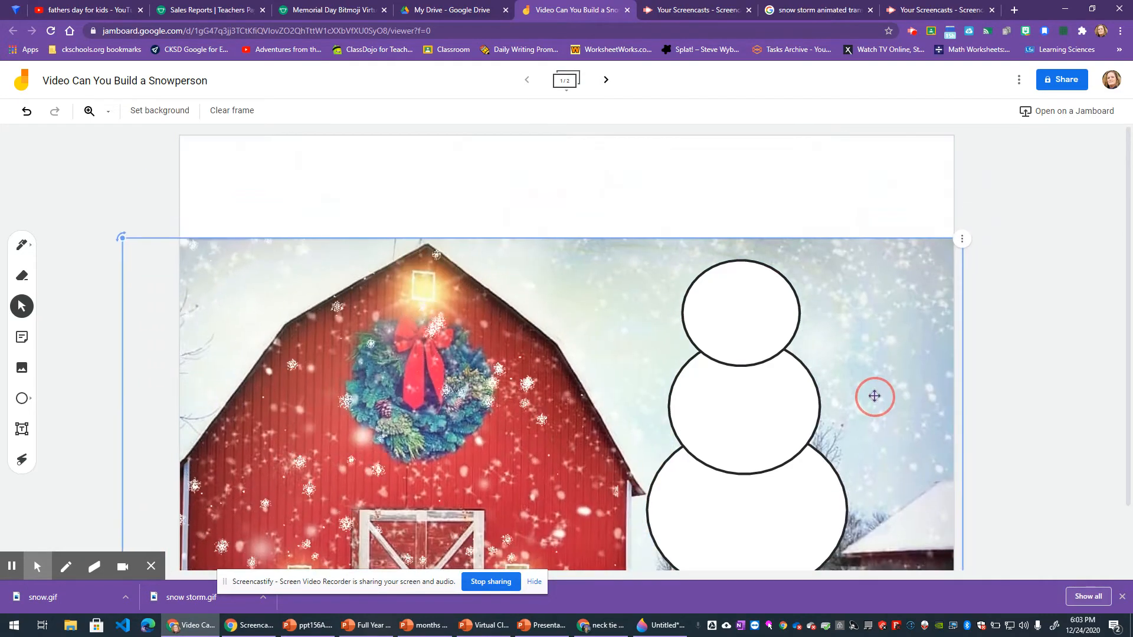
pyautogui.click(963, 240)
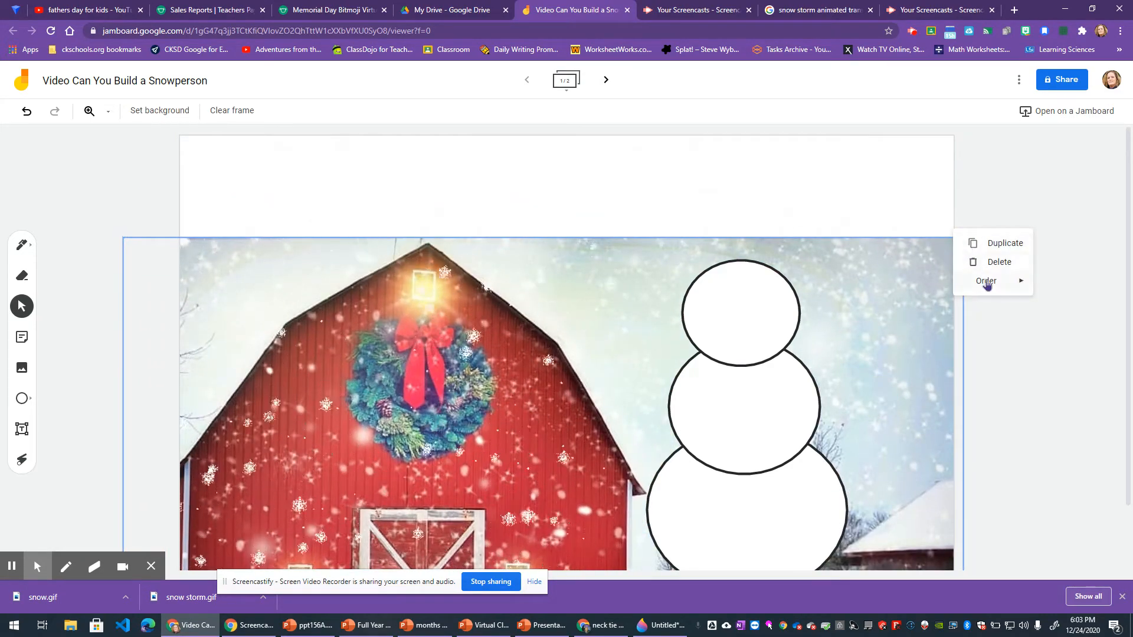
pyautogui.moveTo(987, 284)
pyautogui.click(883, 344)
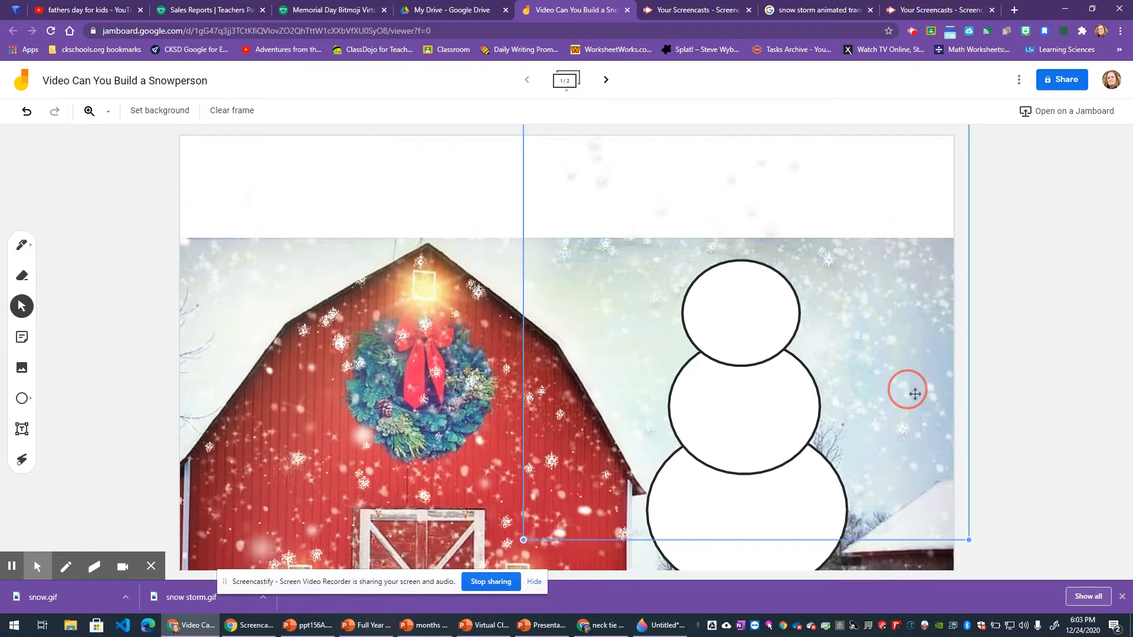
# Reposition the barn picture and both falling-snow images so they cover the whole frame behind the snowperson.
pyautogui.moveTo(905, 389); pyautogui.dragTo(1056, 392)
pyautogui.moveTo(600, 360); pyautogui.dragTo(497, 328)
pyautogui.moveTo(606, 323); pyautogui.dragTo(637, 210)
pyautogui.moveTo(261, 434); pyautogui.dragTo(360, 414)
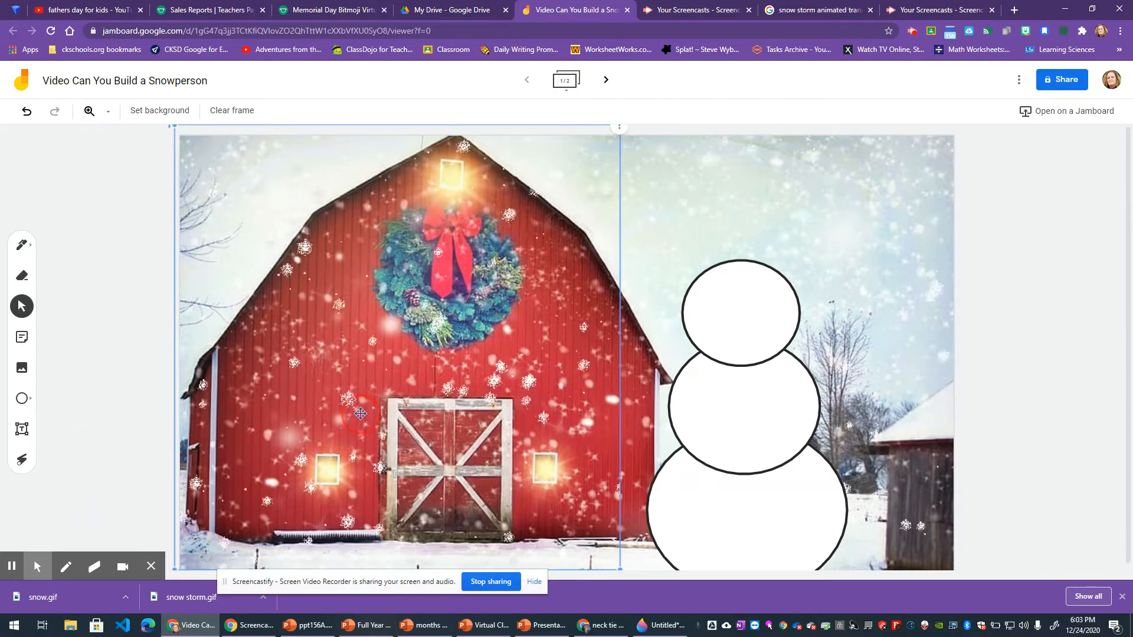
pyautogui.moveTo(936, 273); pyautogui.dragTo(771, 328)
pyautogui.click(764, 333)
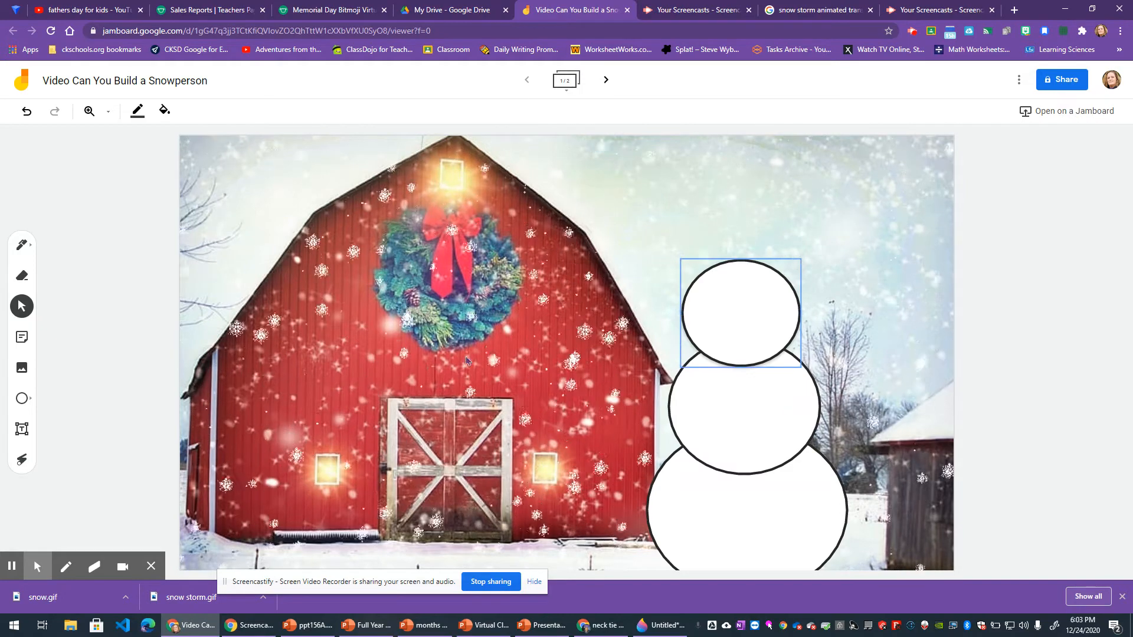
# Search Google Images for "eyes", refining the query to "eyes transparent" and "eyes transparent gif".
pyautogui.click(21, 367)
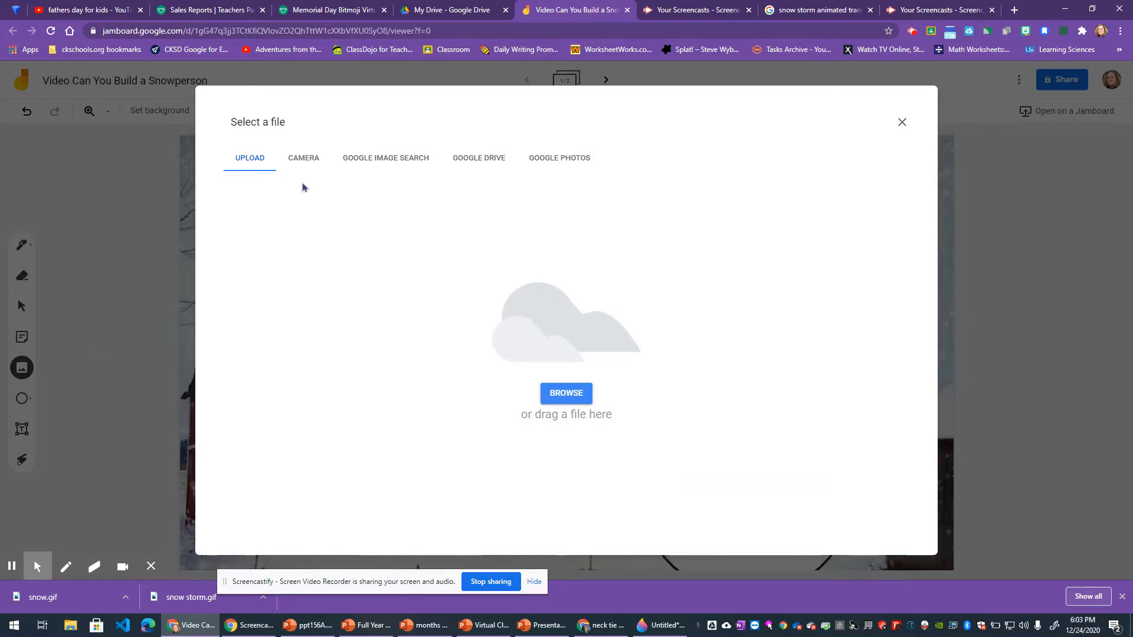
pyautogui.click(412, 159)
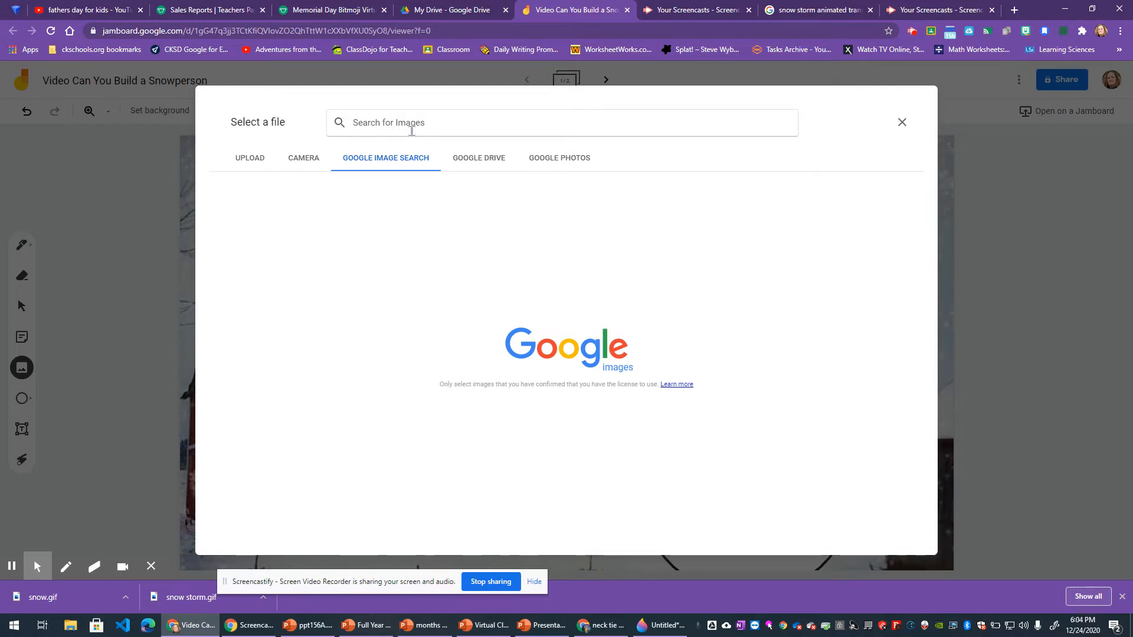
pyautogui.write('eyes')
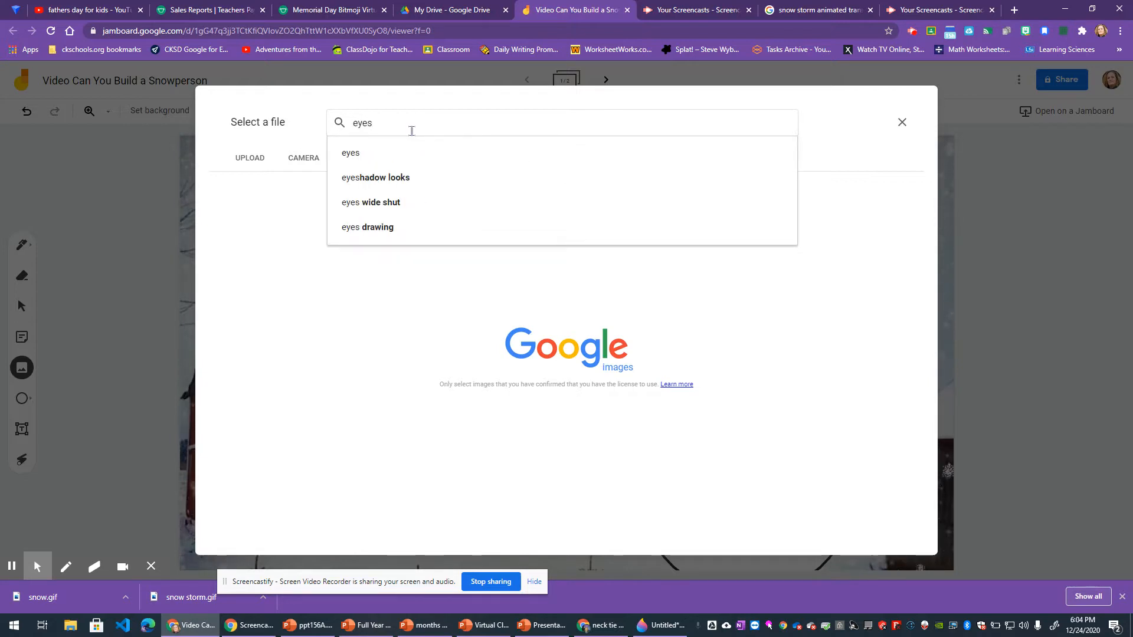
pyautogui.press('Return')
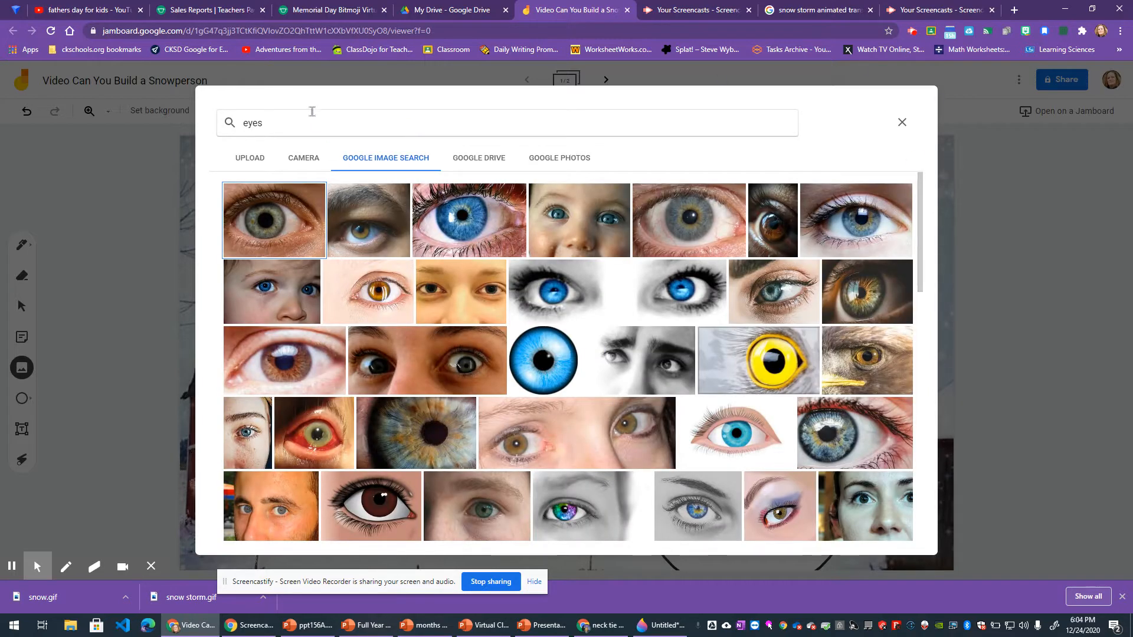
pyautogui.click(306, 127)
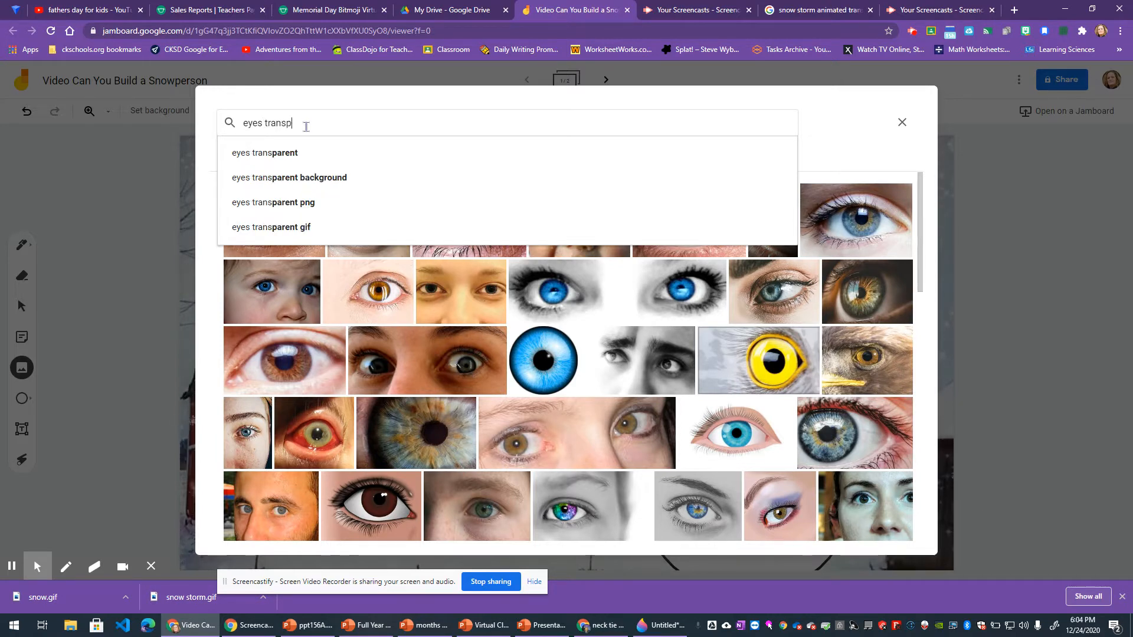
pyautogui.write('transpa')
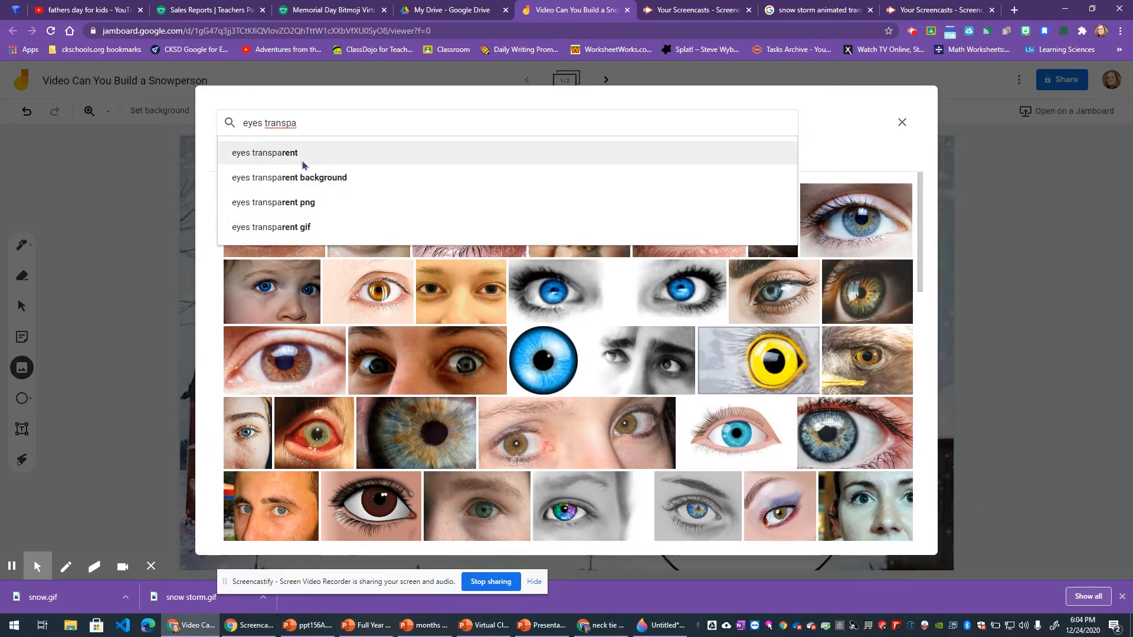
pyautogui.click(303, 153)
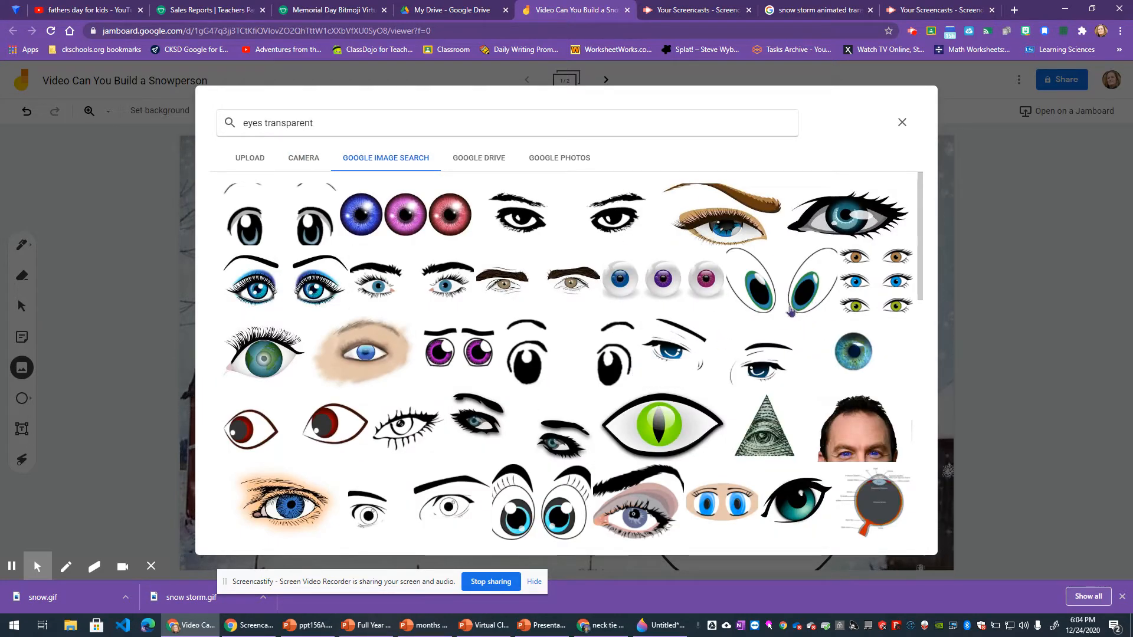
pyautogui.click(348, 128)
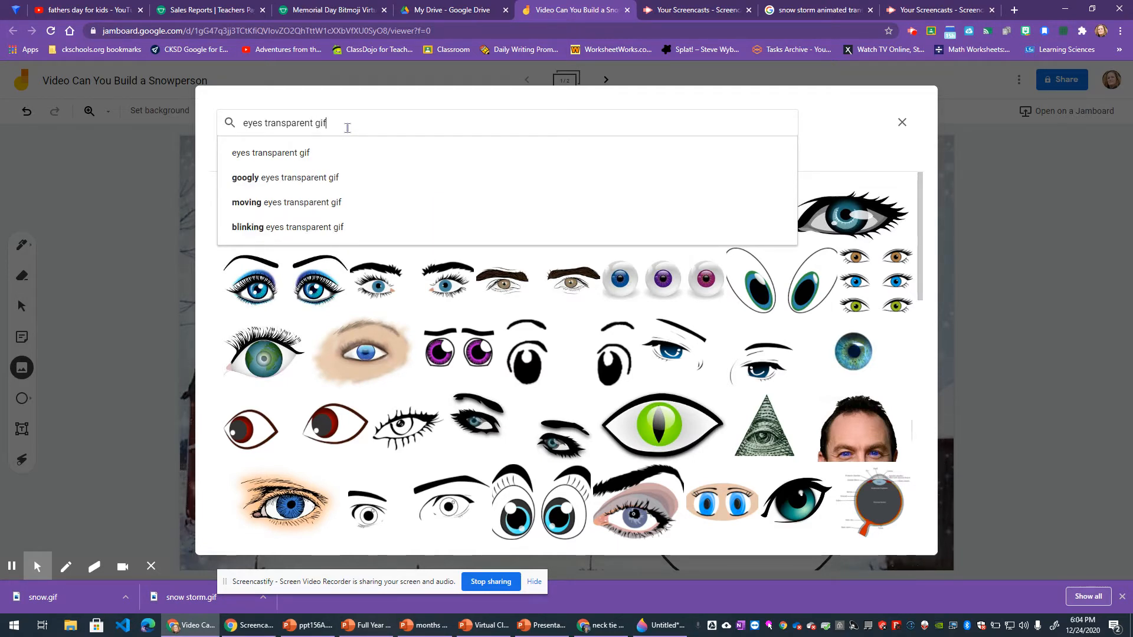
pyautogui.click(327, 153)
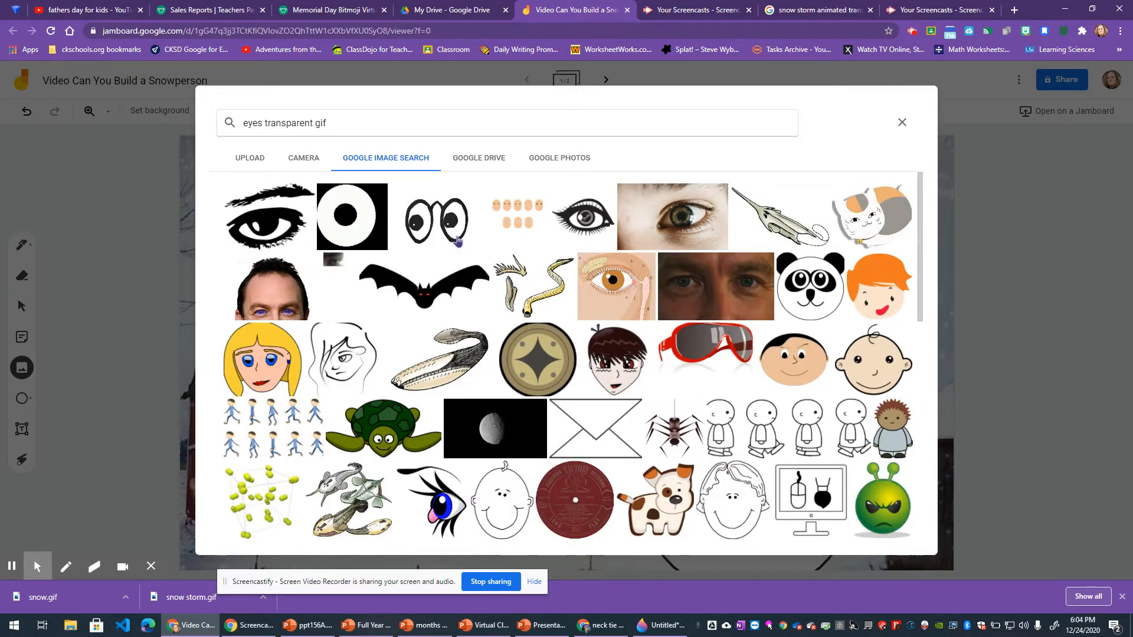
# Insert the pair of round black-and-white cartoon eyes, shrink it and place it in the sky above and right of the snowperson's head.
pyautogui.click(446, 221)
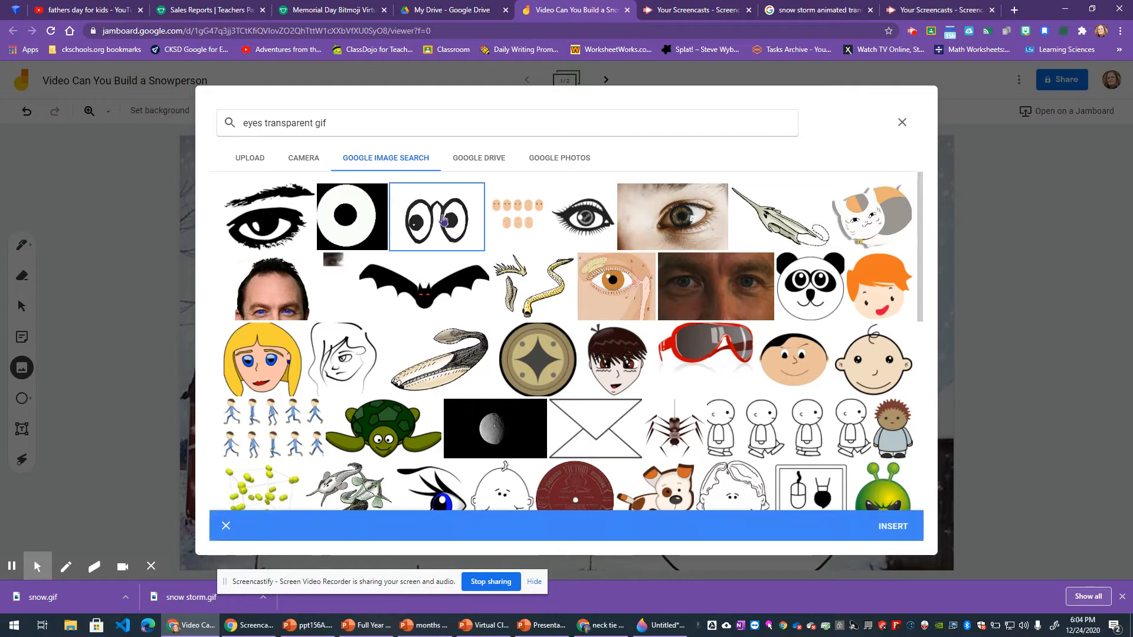
pyautogui.click(881, 527)
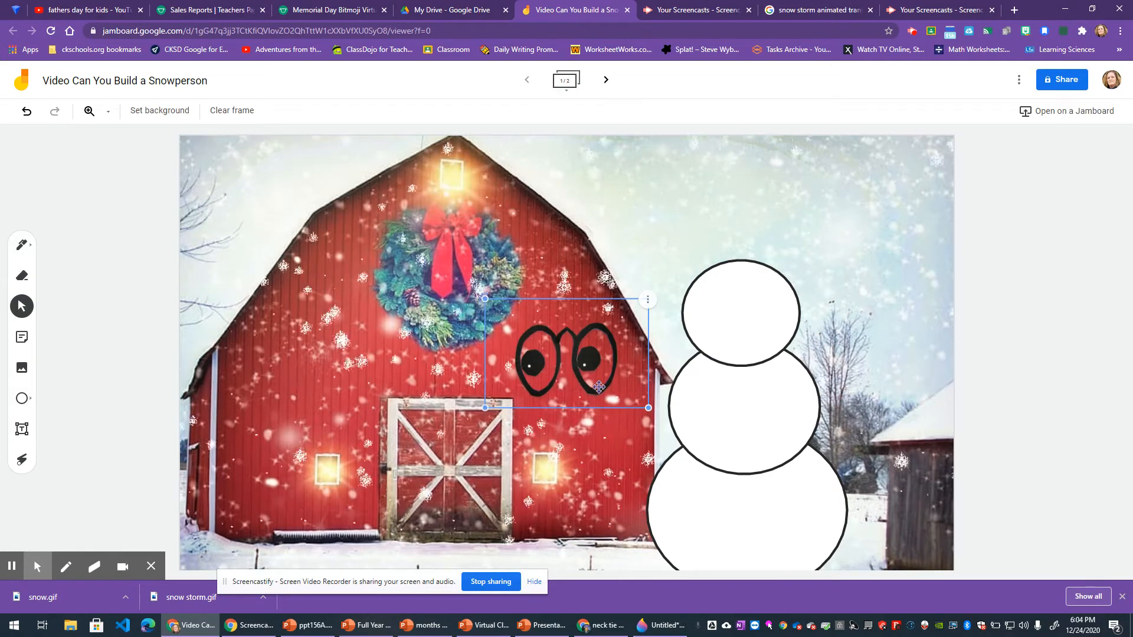
pyautogui.moveTo(599, 387); pyautogui.dragTo(823, 190)
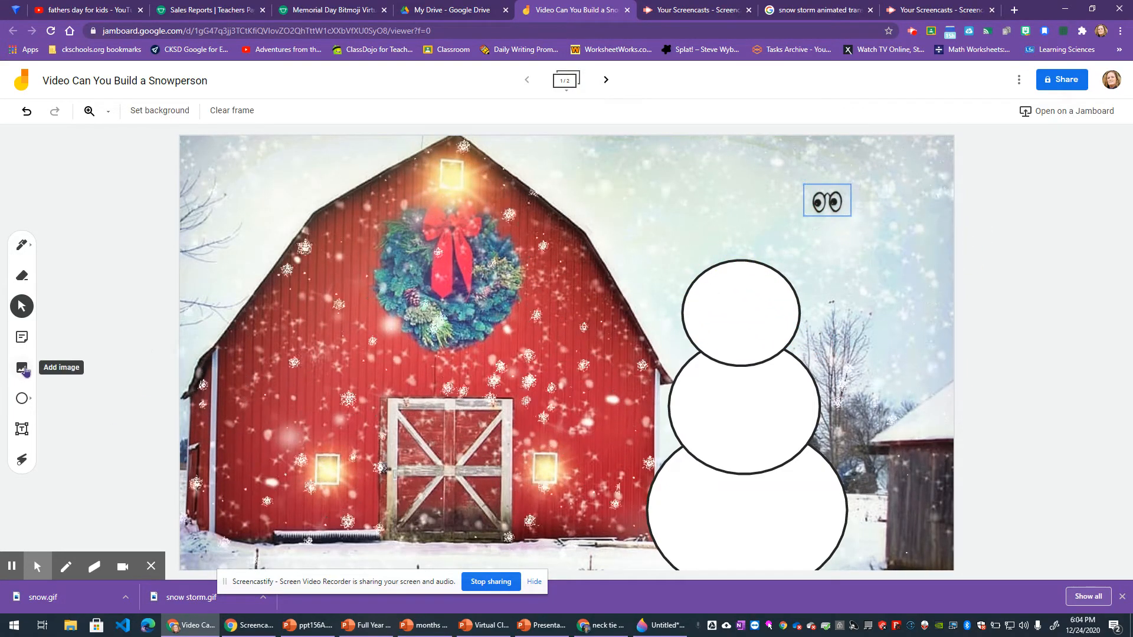
# Reopen the Google image search and look through the "eyes transparent gif" results for more eyes.
pyautogui.click(22, 369)
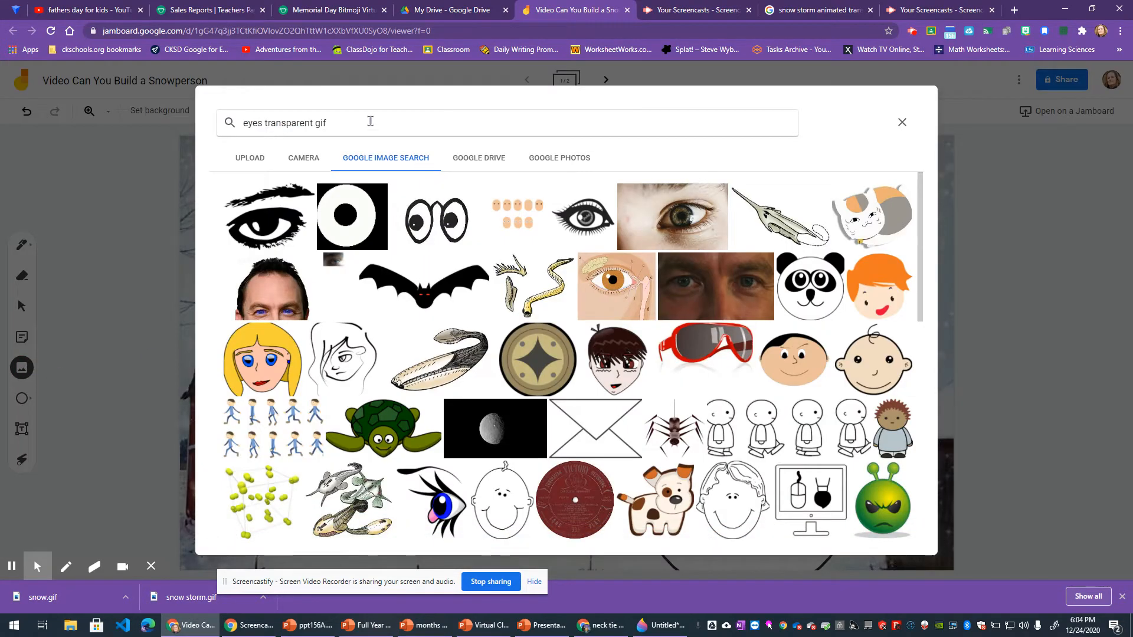
pyautogui.scroll(-3, 402, 217)
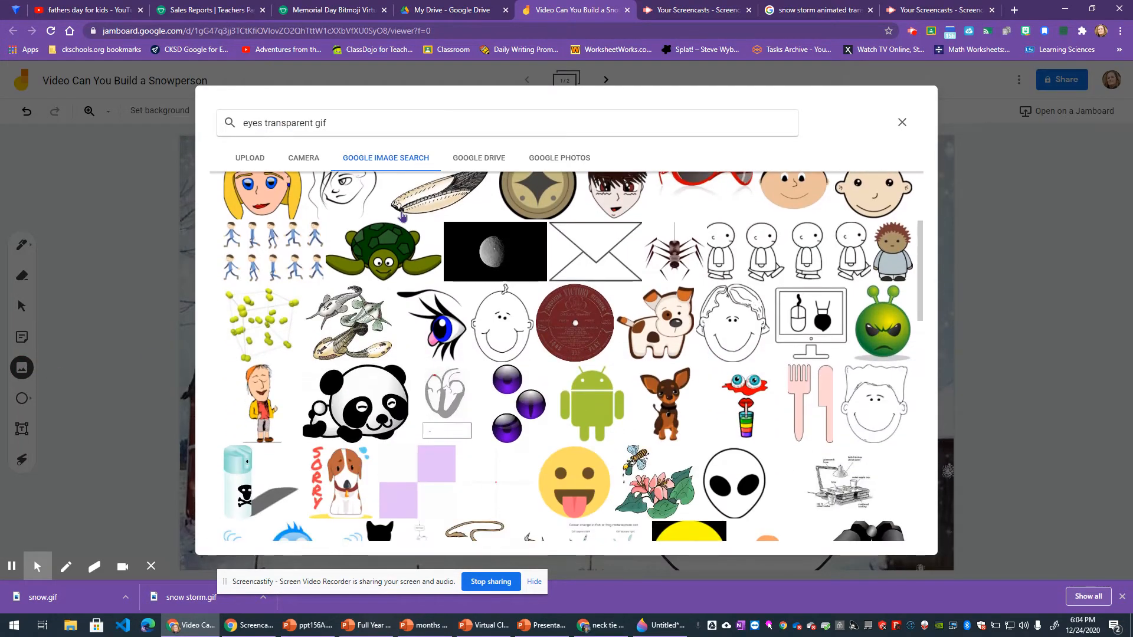
pyautogui.scroll(-7, 402, 216)
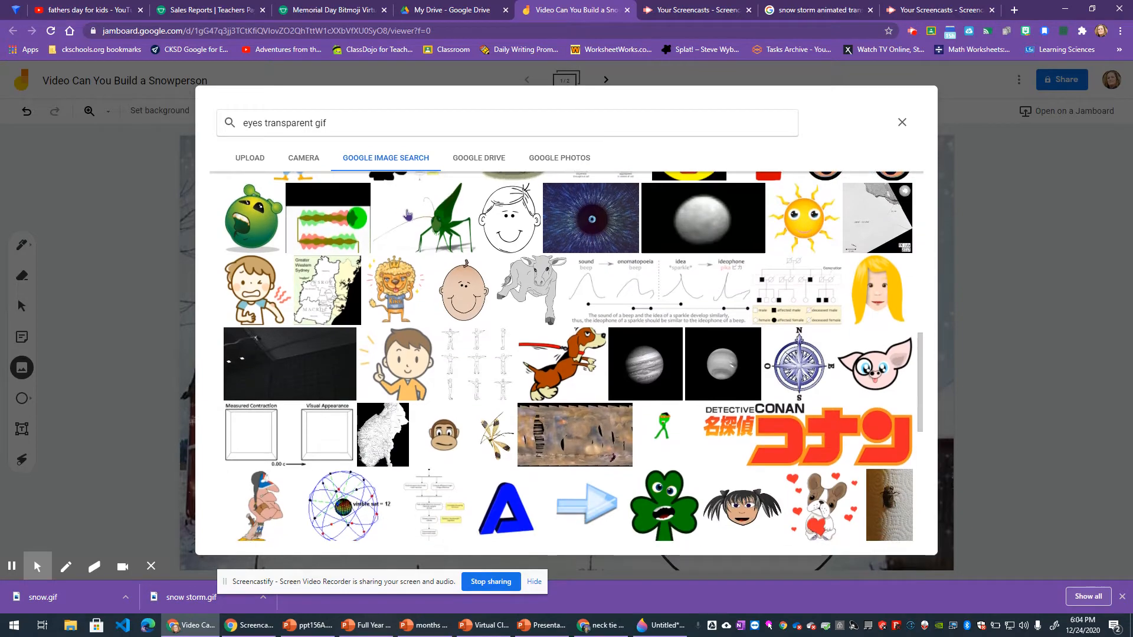
pyautogui.scroll(-4, 408, 214)
pyautogui.scroll(15, 407, 213)
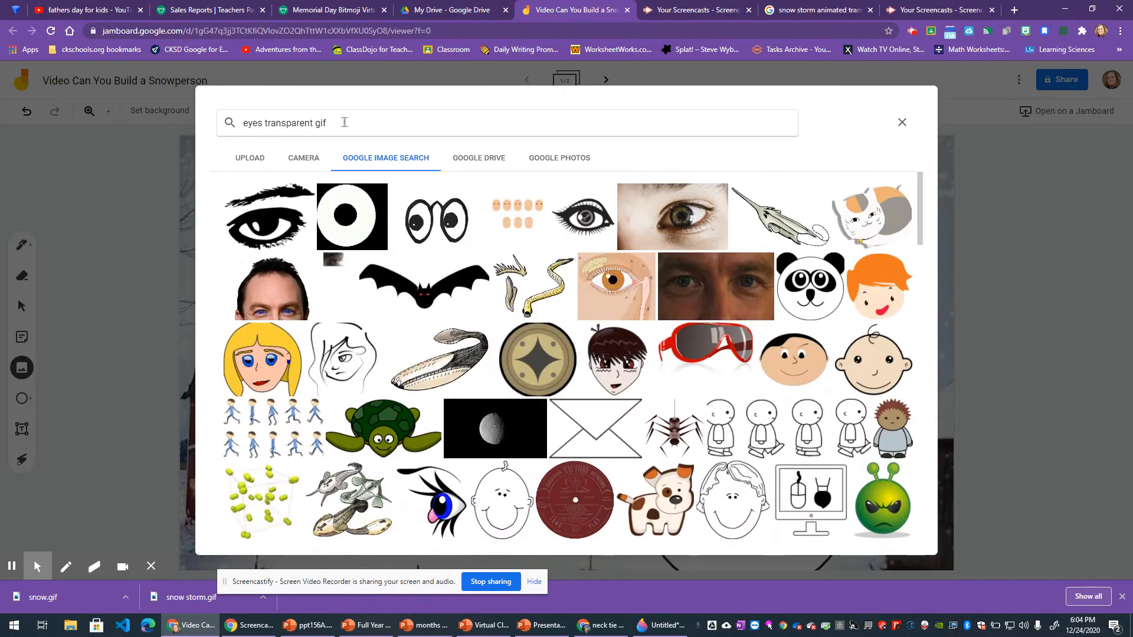
# Search Google Images for "eyes transparent animated gif" and look through the results for suitable eyes.
pyautogui.click(350, 116)
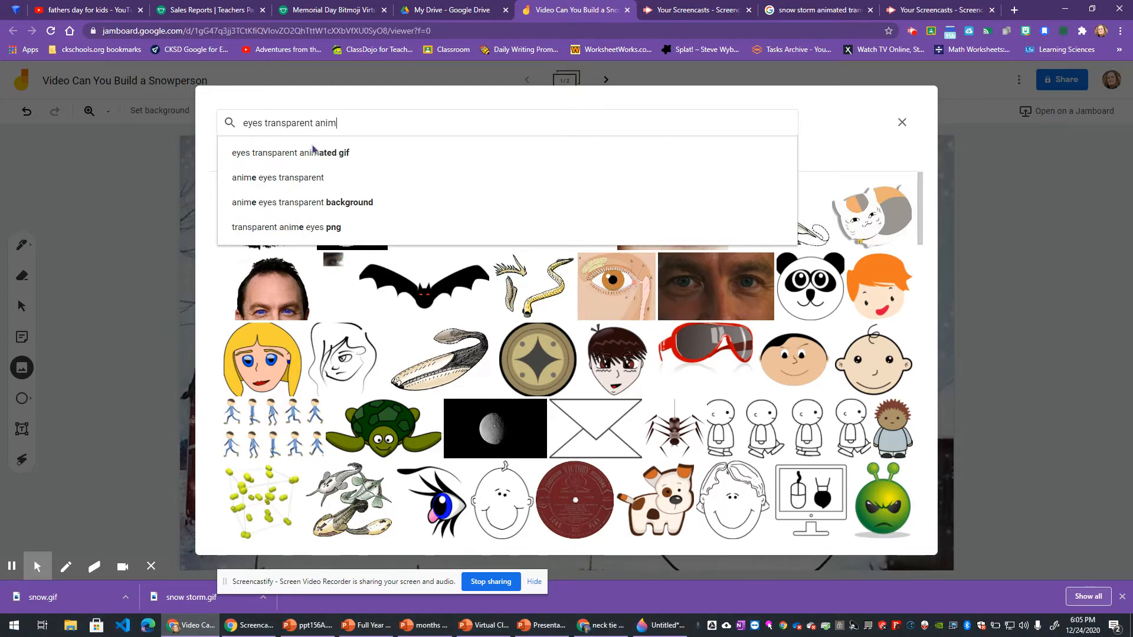
pyautogui.click(313, 152)
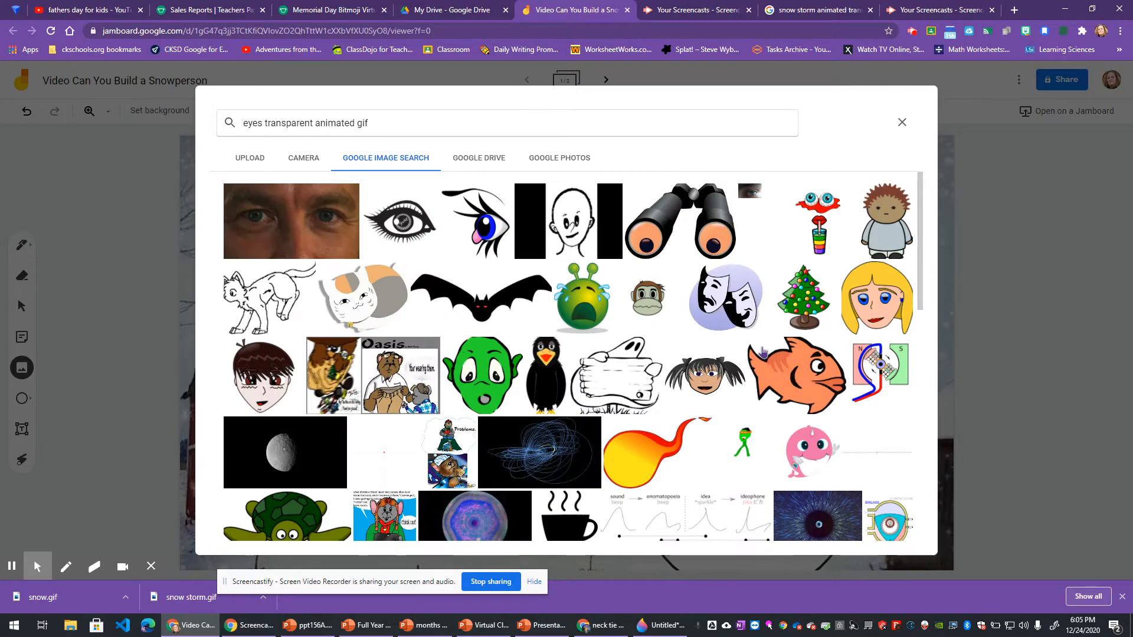
pyautogui.scroll(-10, 669, 373)
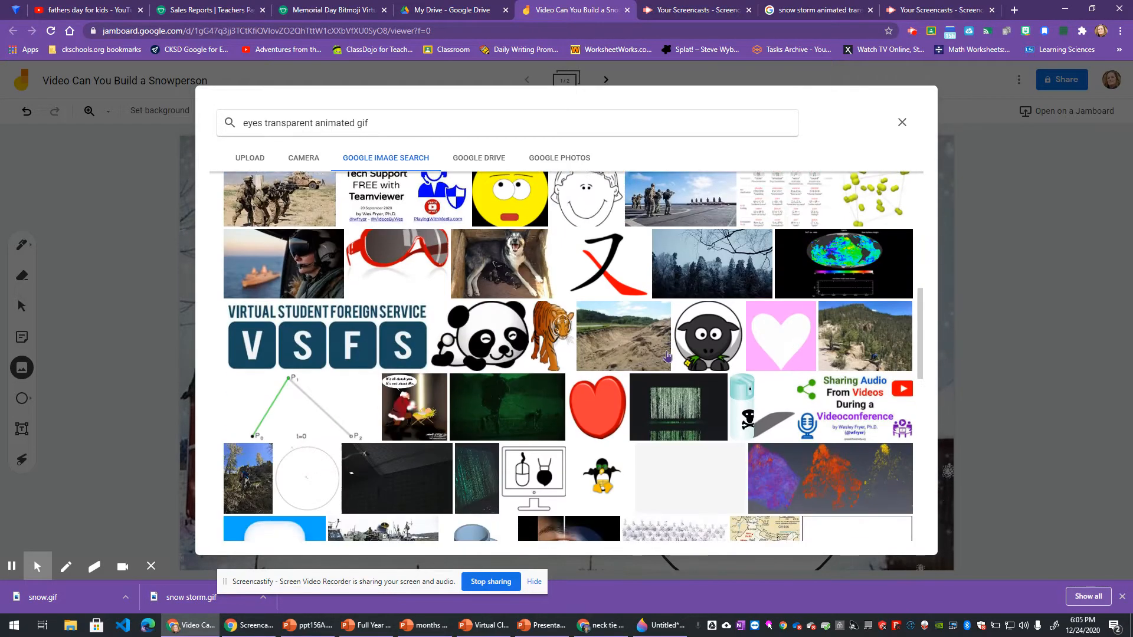
pyautogui.scroll(-2, 667, 356)
pyautogui.scroll(15, 666, 342)
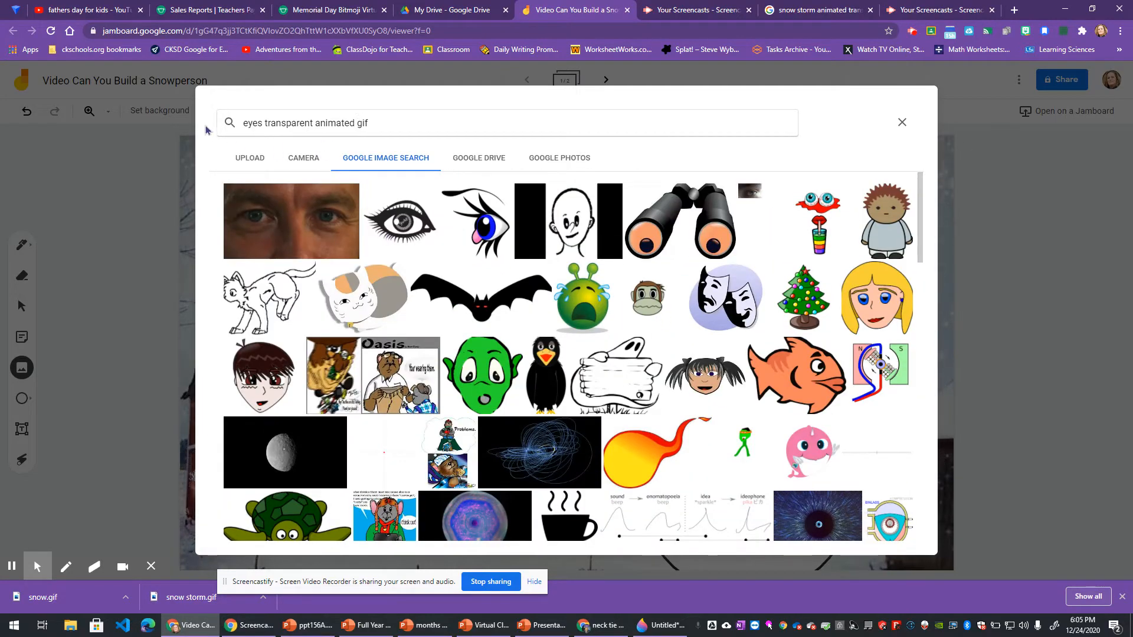
# Search Google Images for "snowman eyes transparent animated gif" and look through the results for suitable eyes.
pyautogui.click(244, 121)
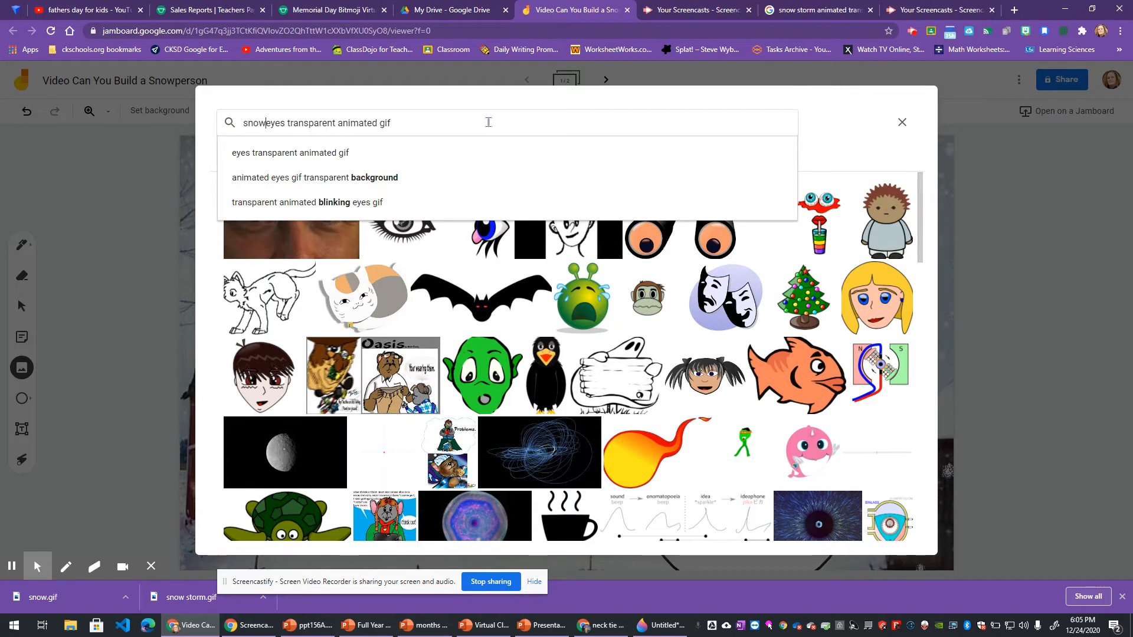
pyautogui.press('Return')
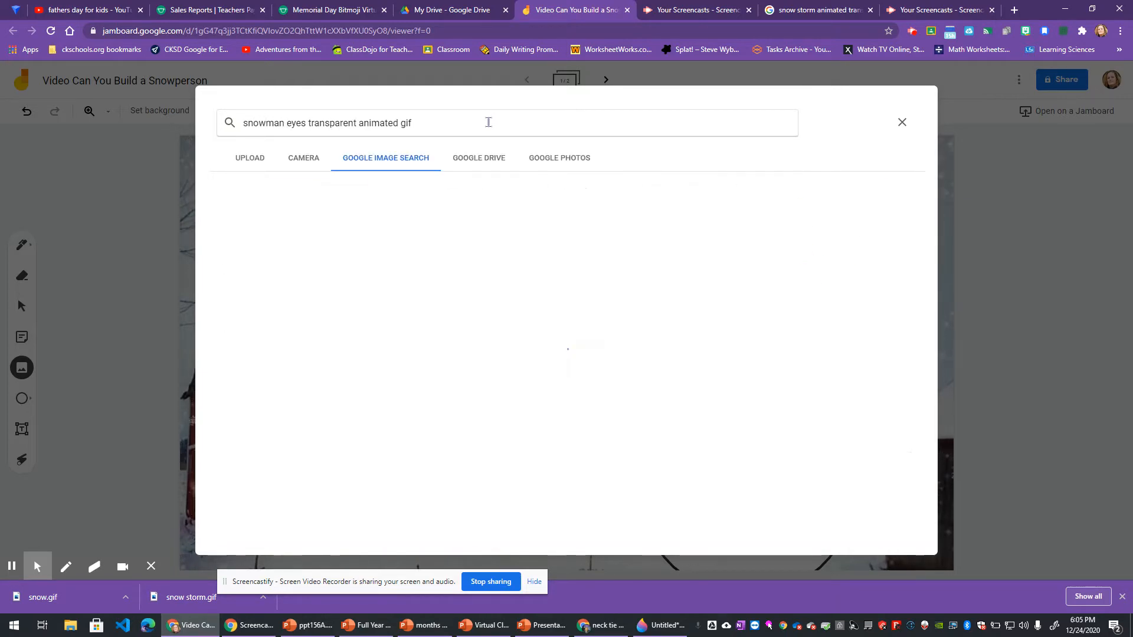
pyautogui.scroll(-12, 658, 325)
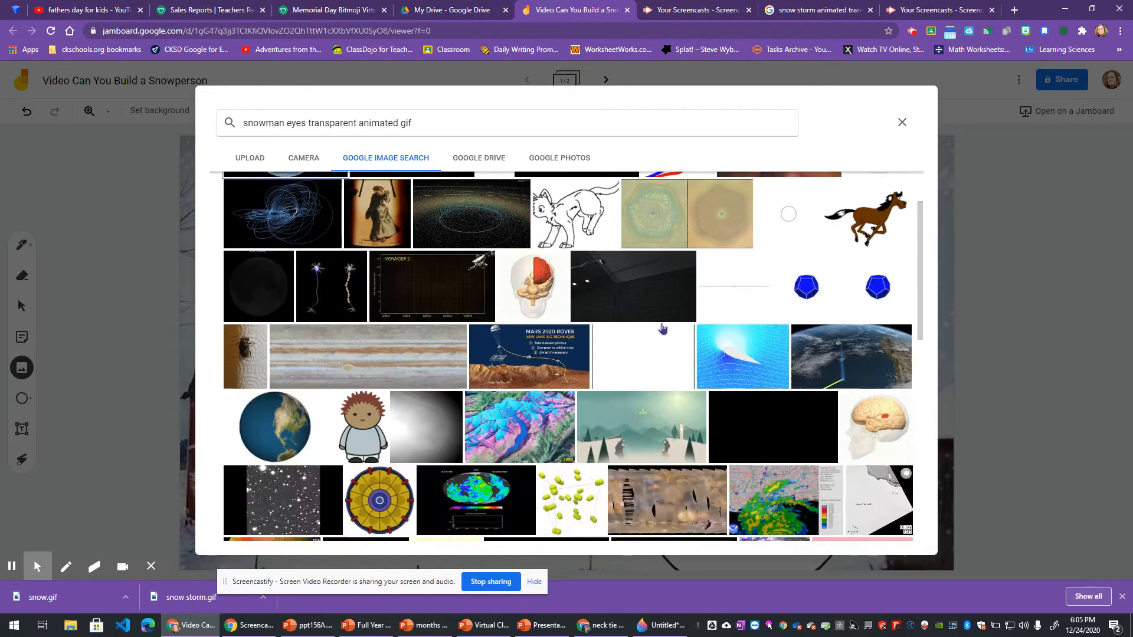
pyautogui.scroll(-10, 655, 307)
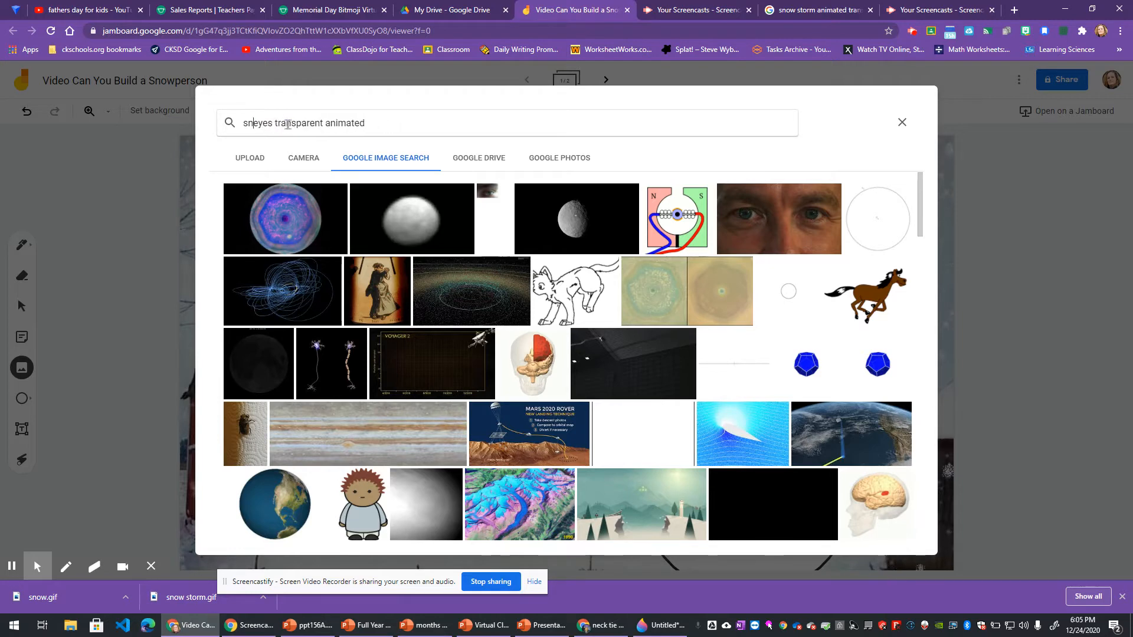
# Search Google Images for "eyes transparent animated", insert the large round pair of side-looking eyes and place it above the barn roof's right slope.
pyautogui.press('Return')
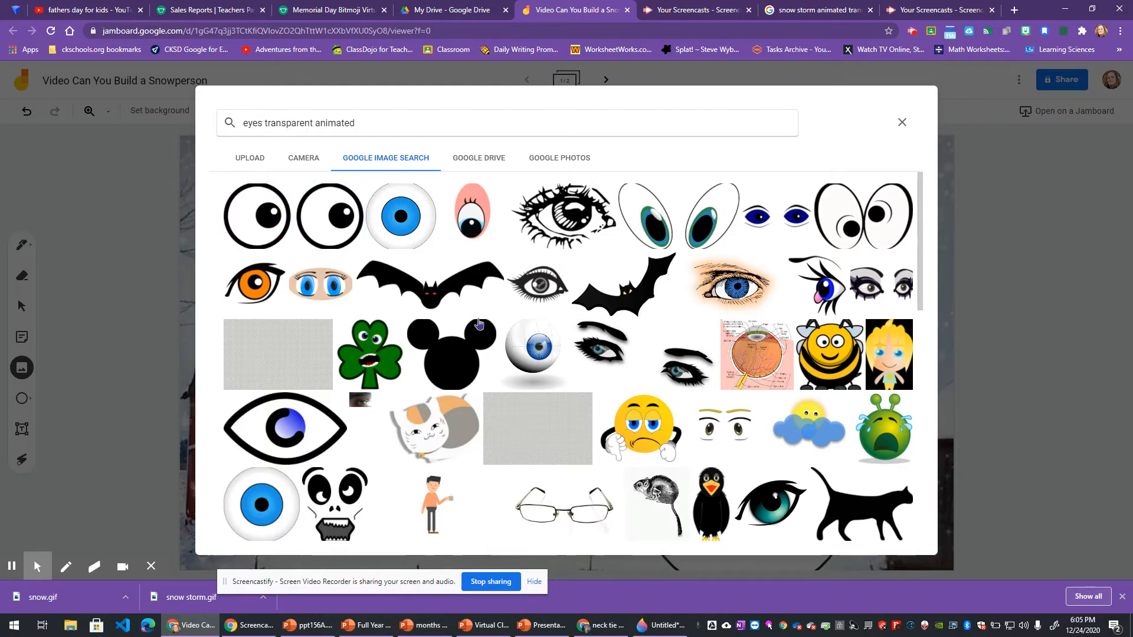
pyautogui.click(313, 227)
pyautogui.click(898, 529)
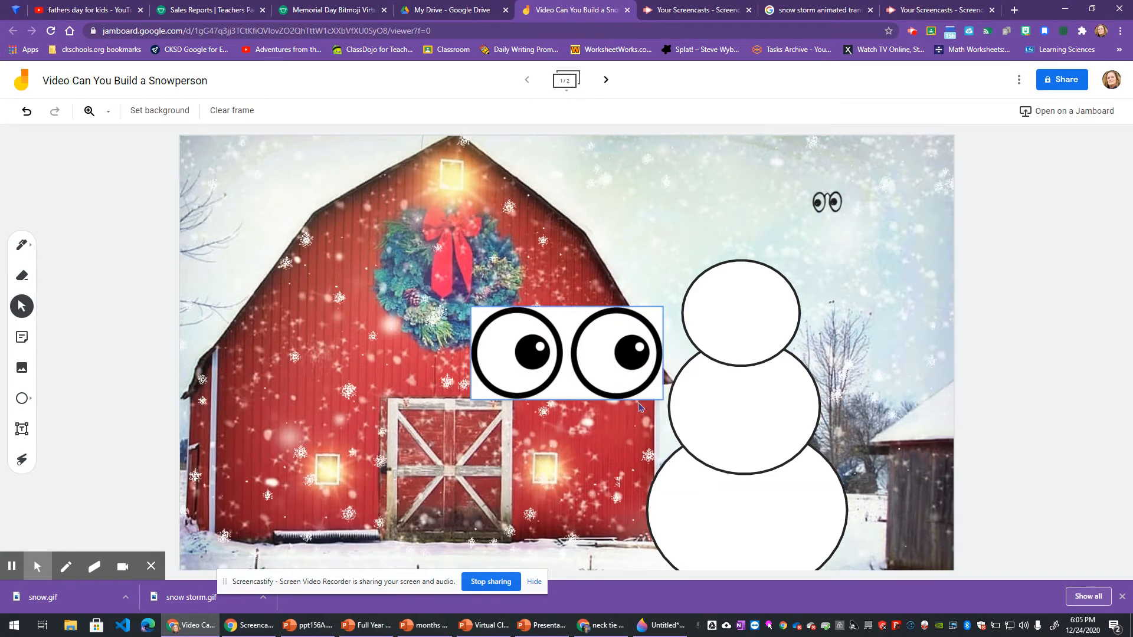
pyautogui.click(623, 380)
pyautogui.moveTo(623, 379); pyautogui.dragTo(683, 232)
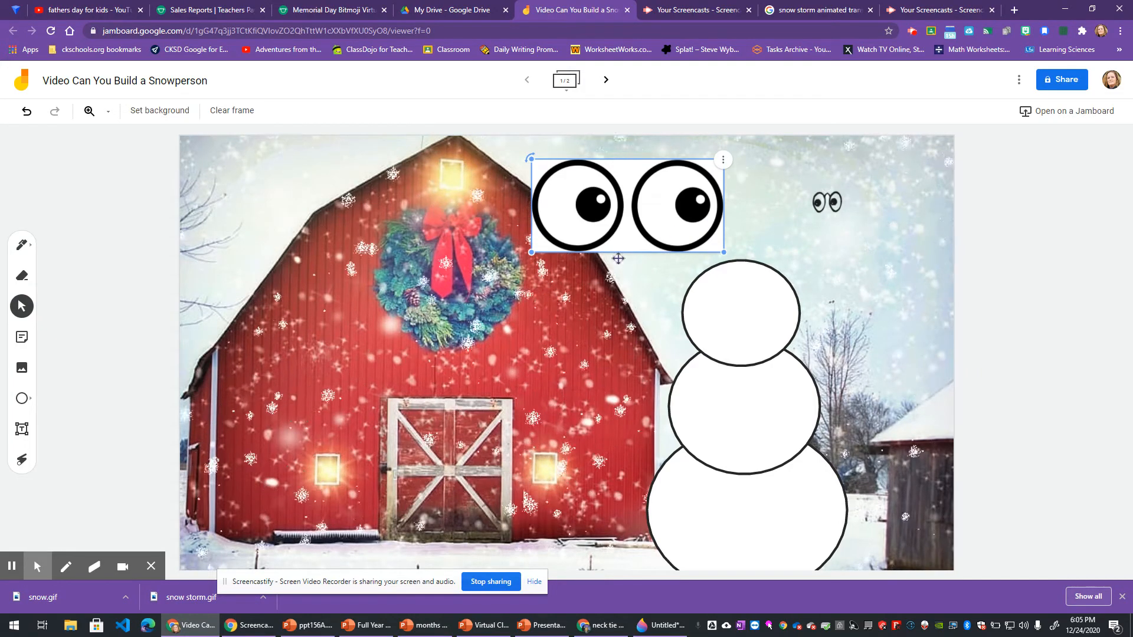
pyautogui.click(46, 463)
# Insert the pair of oval black-and-white crossed eyes, place it in the sky below the small pair and shrink it to fit there.
pyautogui.click(23, 376)
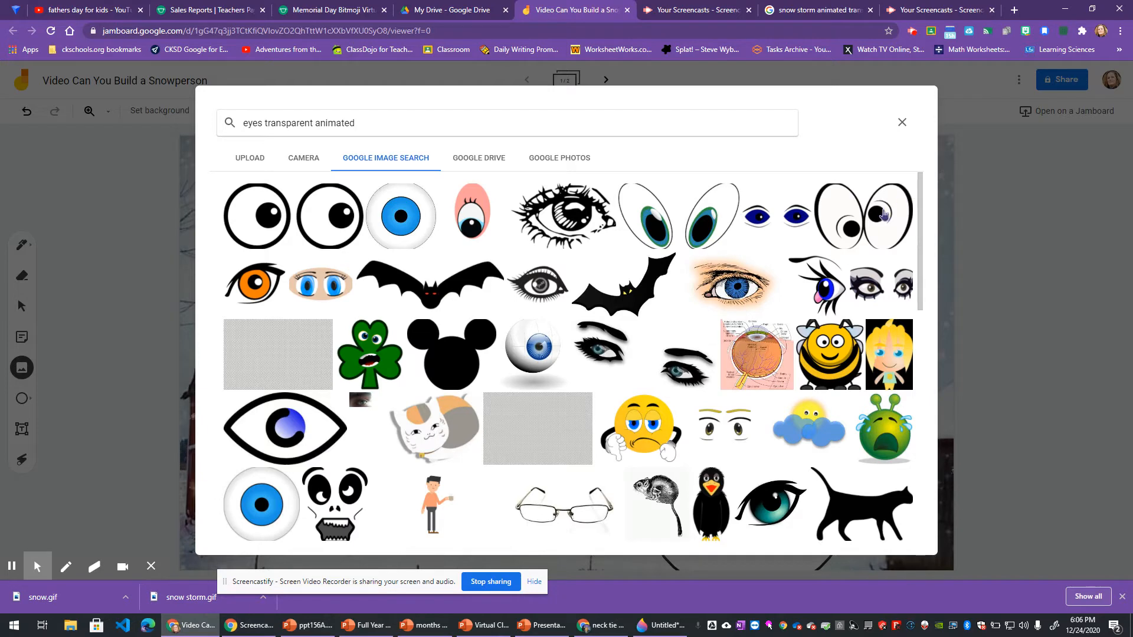
pyautogui.click(863, 216)
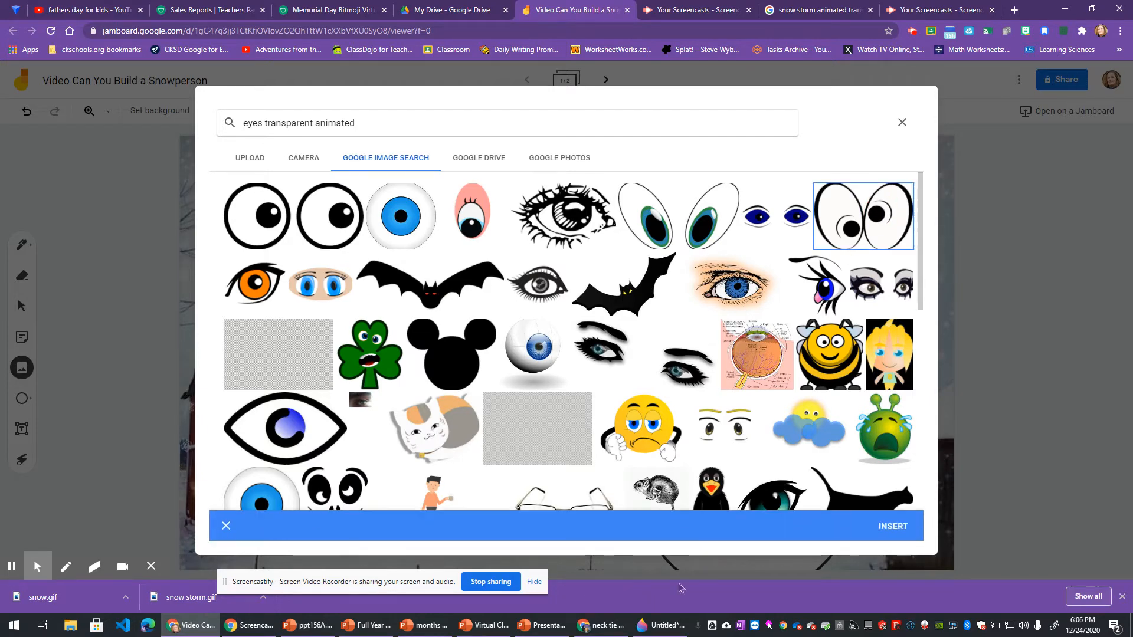
pyautogui.click(892, 527)
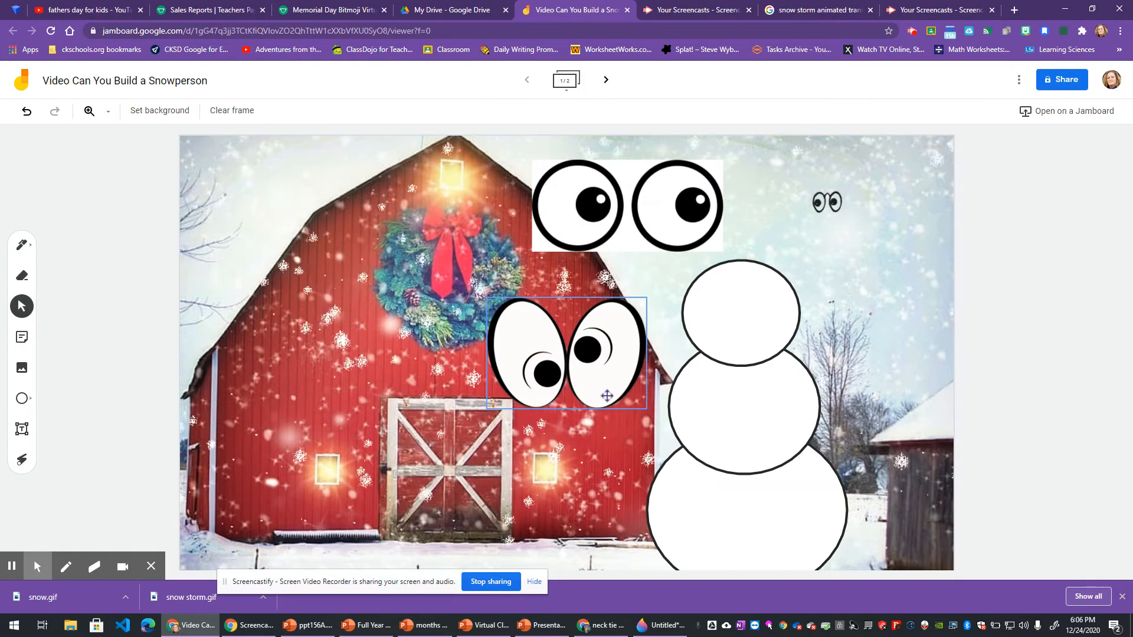
pyautogui.click(600, 378)
pyautogui.moveTo(600, 377); pyautogui.dragTo(905, 297)
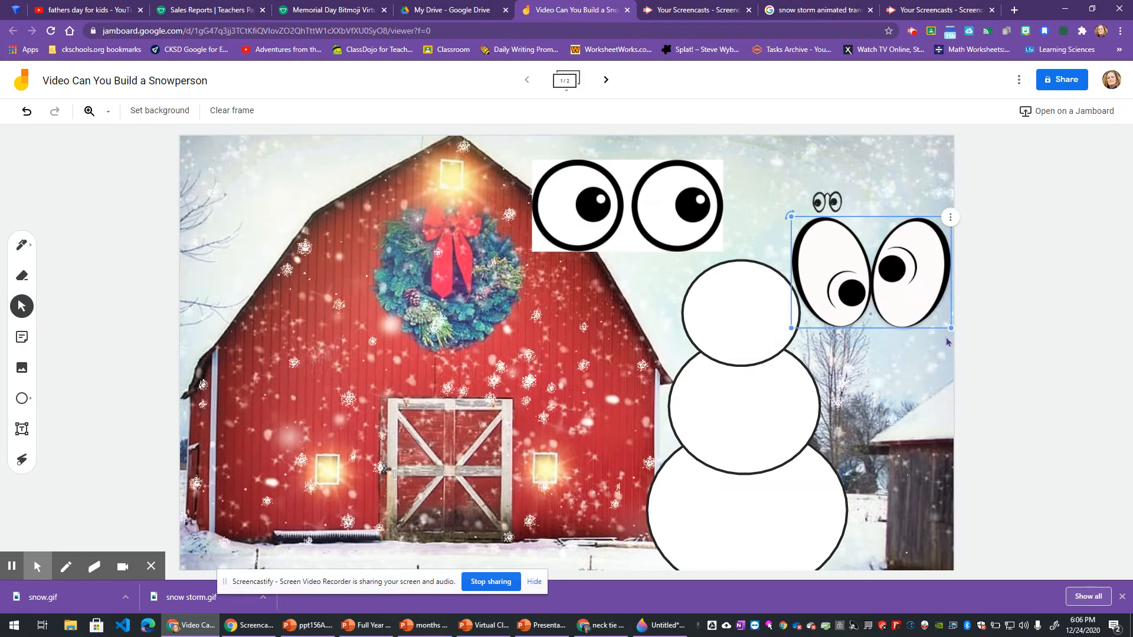
pyautogui.moveTo(949, 327); pyautogui.dragTo(851, 258)
# Insert the slanted blue-green cartoon eyes and place them over the left slope of the barn roof.
pyautogui.click(21, 367)
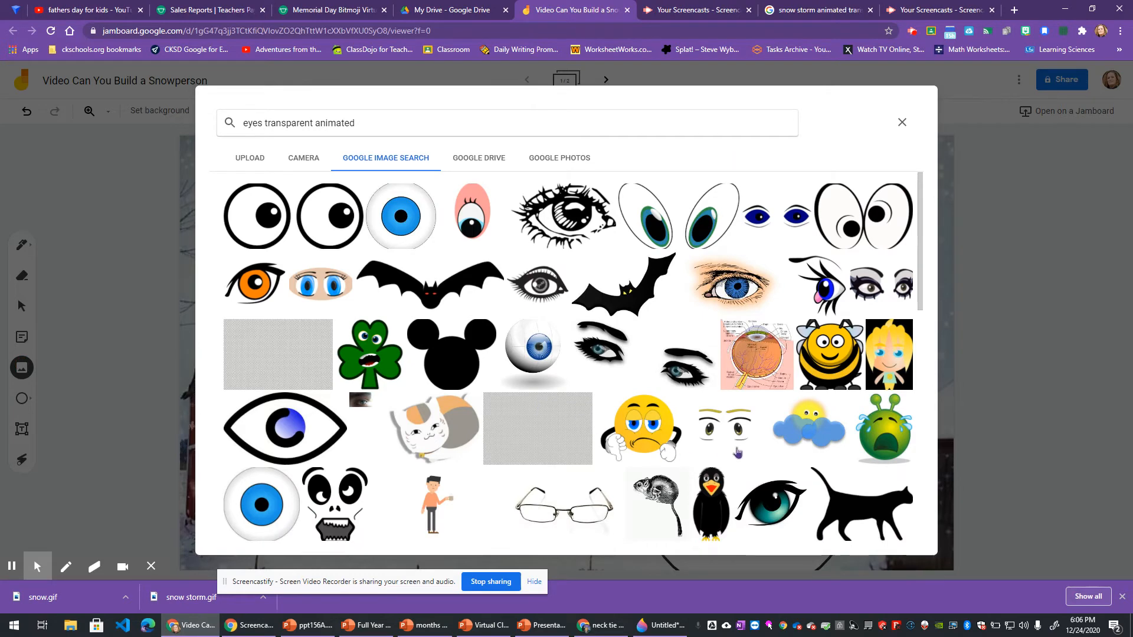
pyautogui.click(708, 235)
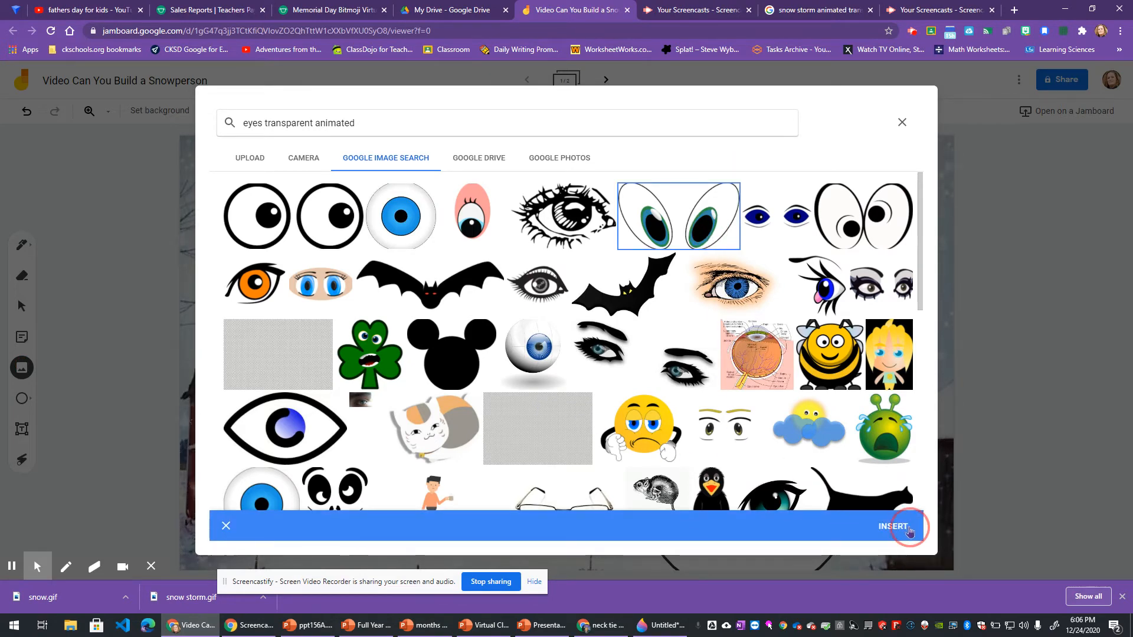
pyautogui.click(882, 519)
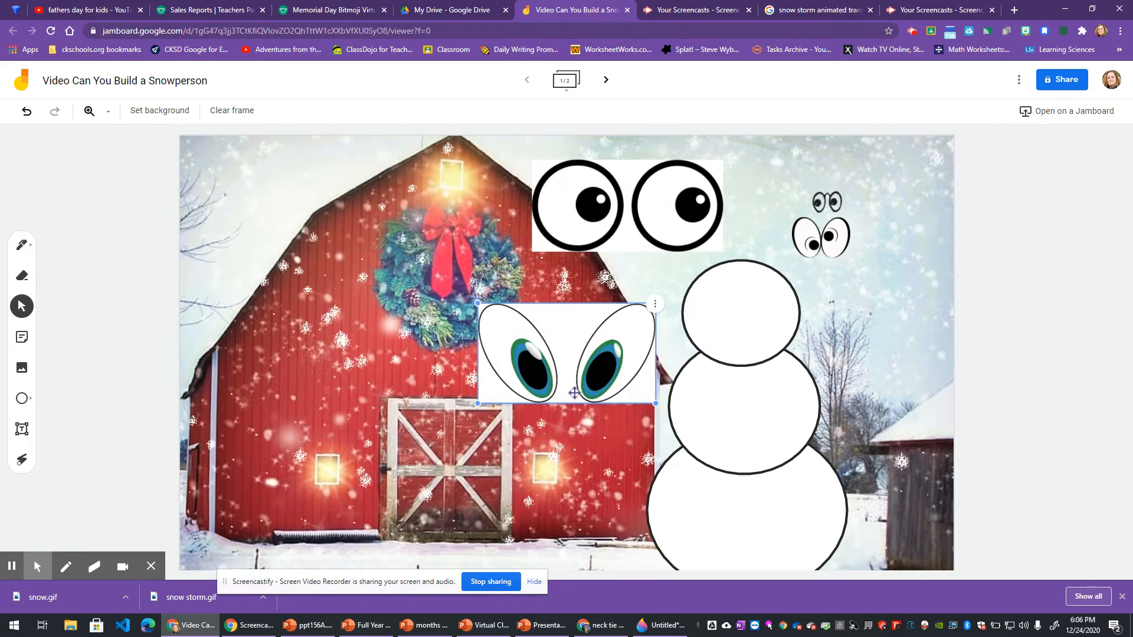
pyautogui.moveTo(603, 385); pyautogui.dragTo(340, 259)
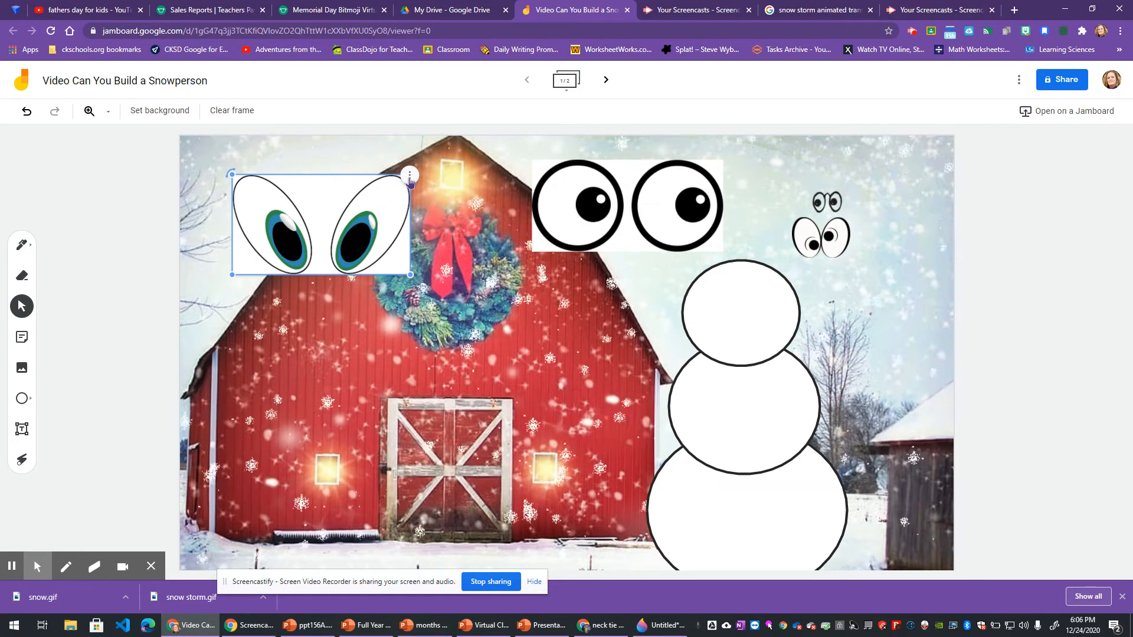
# Change the Google image search to "transparent animated smile gif" and look through the results for a mouth.
pyautogui.click(22, 368)
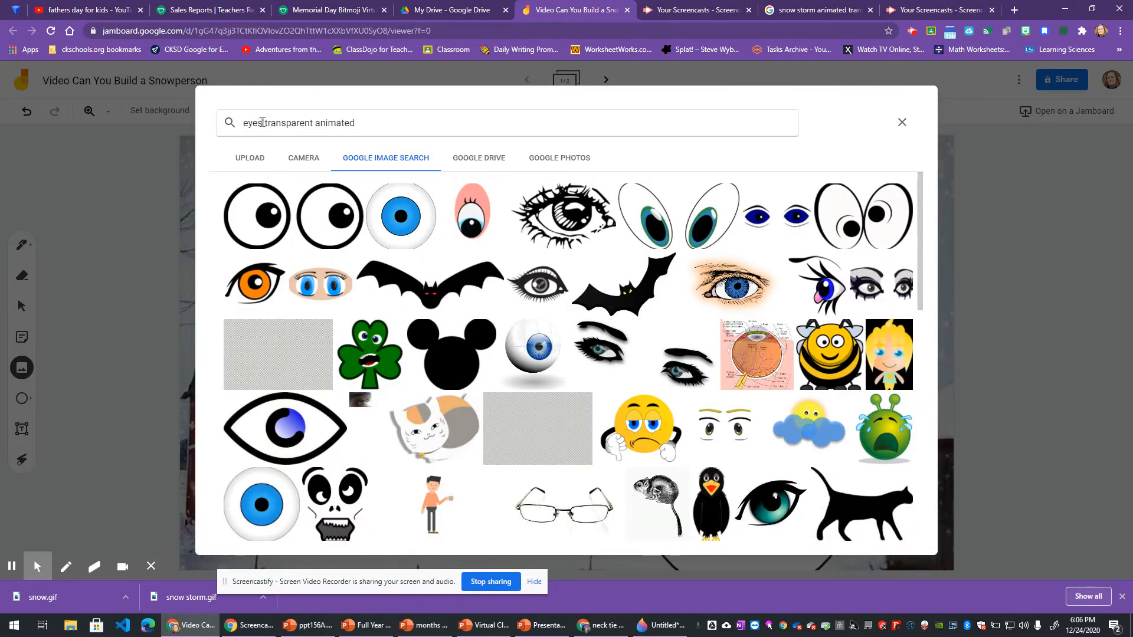
pyautogui.moveTo(264, 122); pyautogui.dragTo(229, 124)
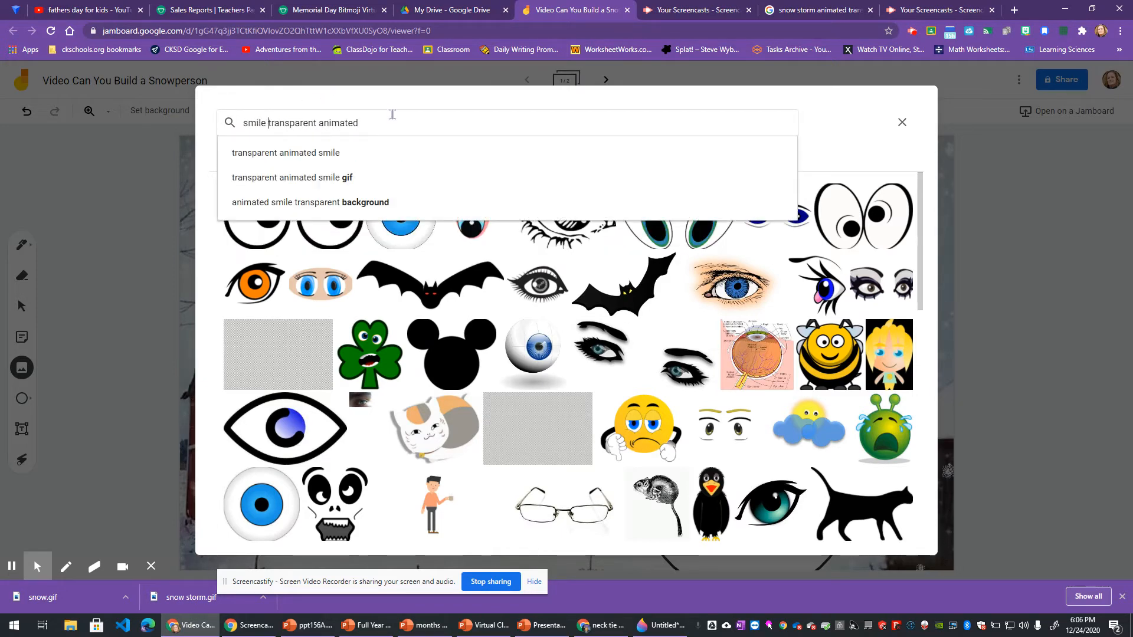
pyautogui.click(378, 179)
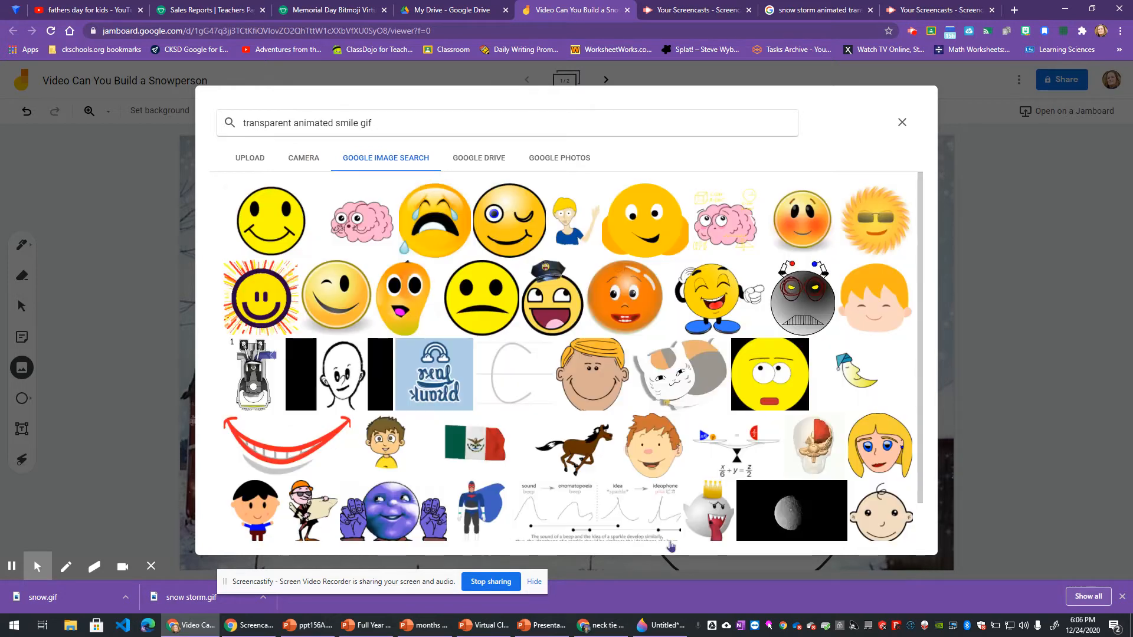
pyautogui.scroll(-2, 334, 232)
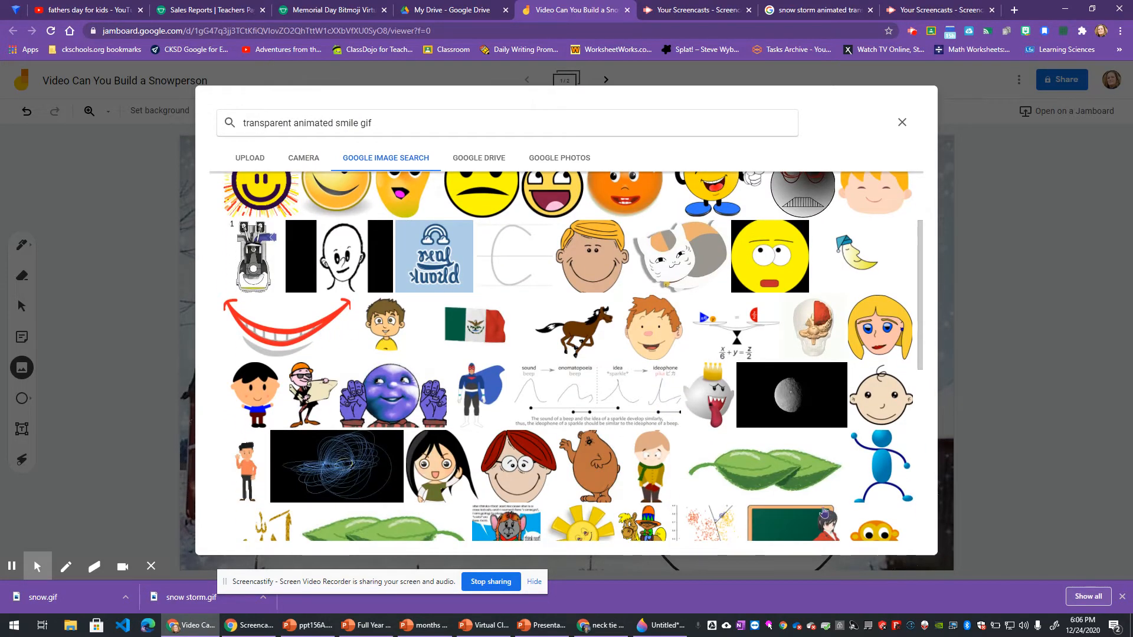
# Insert the red smile, shrink it onto the snowperson's head and place the smallest pair of eyes above it.
pyautogui.click(287, 327)
pyautogui.click(880, 529)
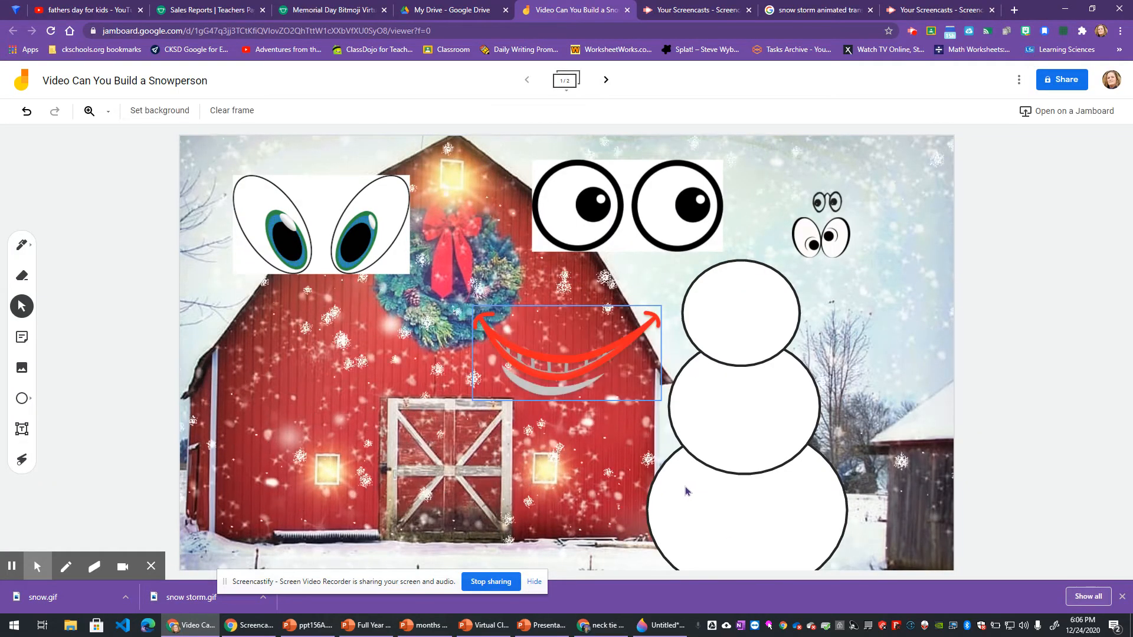
pyautogui.moveTo(602, 369); pyautogui.dragTo(803, 327)
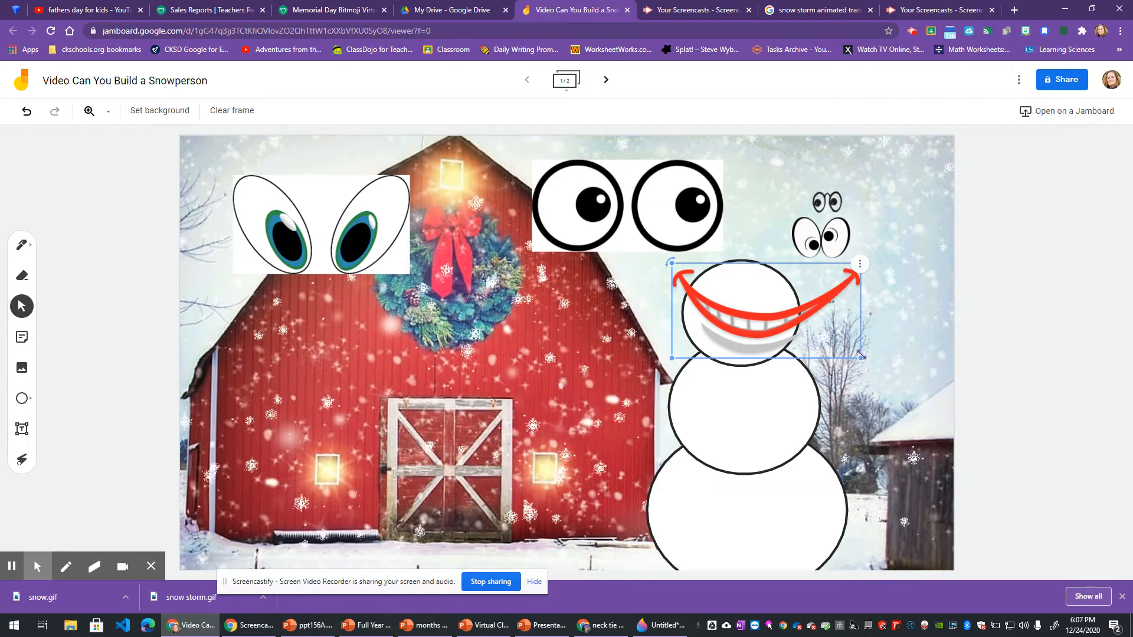
pyautogui.moveTo(862, 360); pyautogui.dragTo(745, 340)
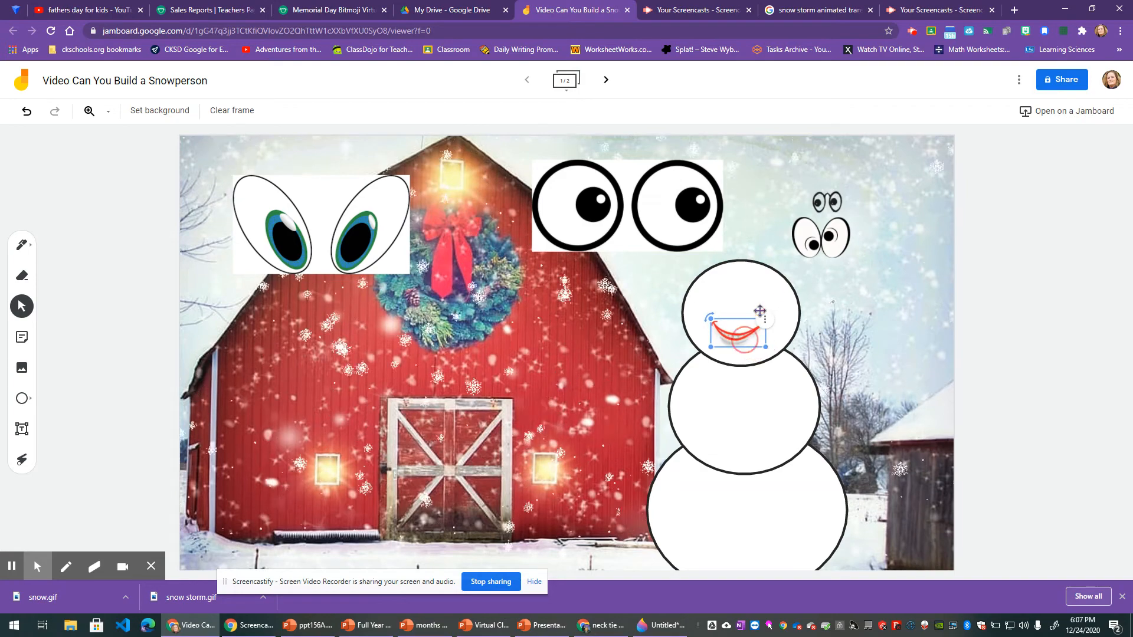
pyautogui.click(842, 243)
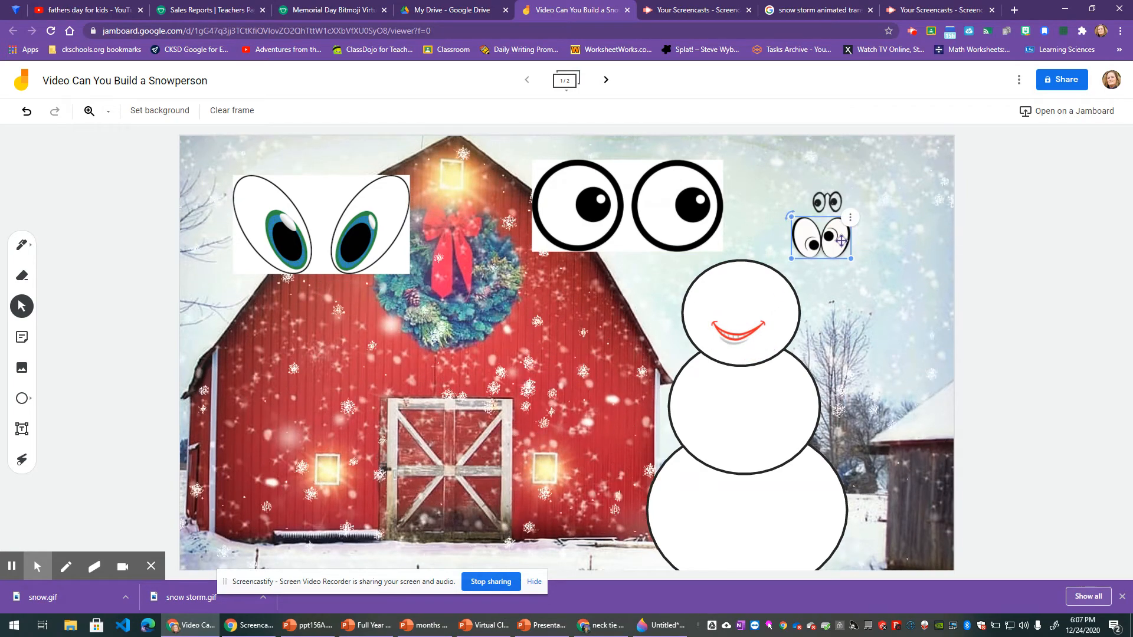
pyautogui.moveTo(825, 194); pyautogui.dragTo(735, 284)
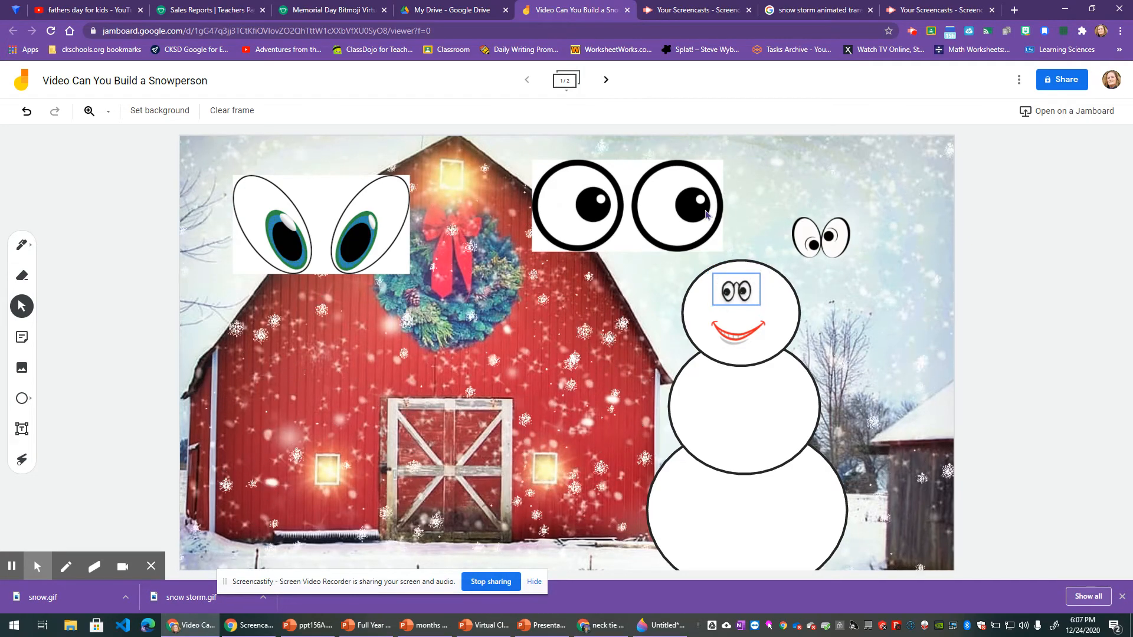
# Shrink the large round eyes and move them and the blue-green eyes to the area right of the snowperson's head.
pyautogui.click(718, 167)
pyautogui.rightClick(717, 154)
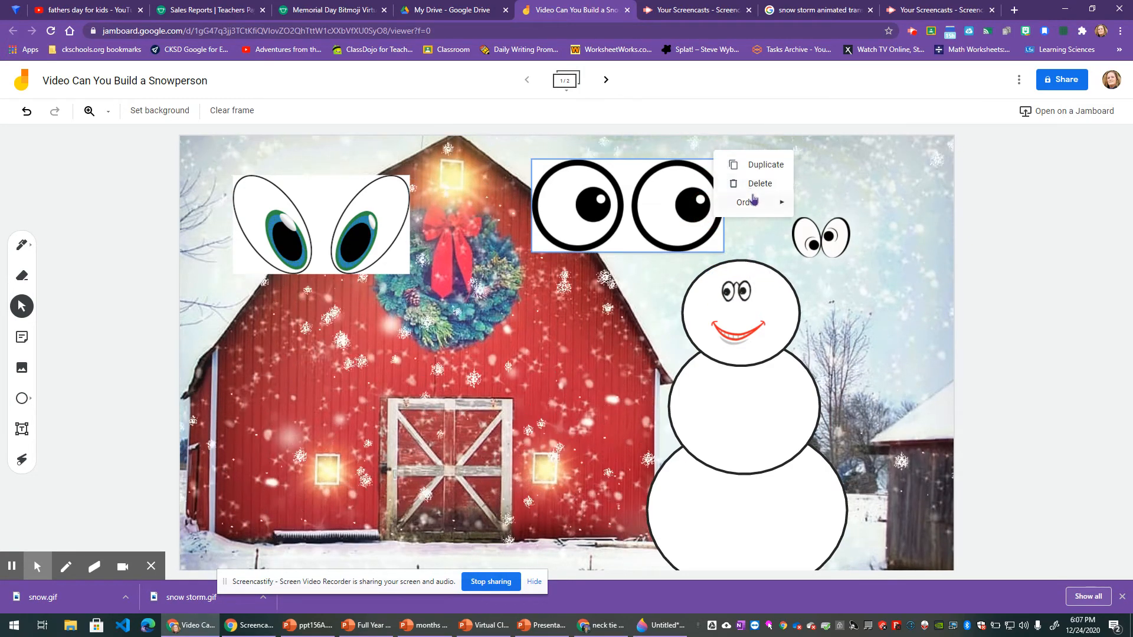
pyautogui.moveTo(635, 204); pyautogui.dragTo(701, 165)
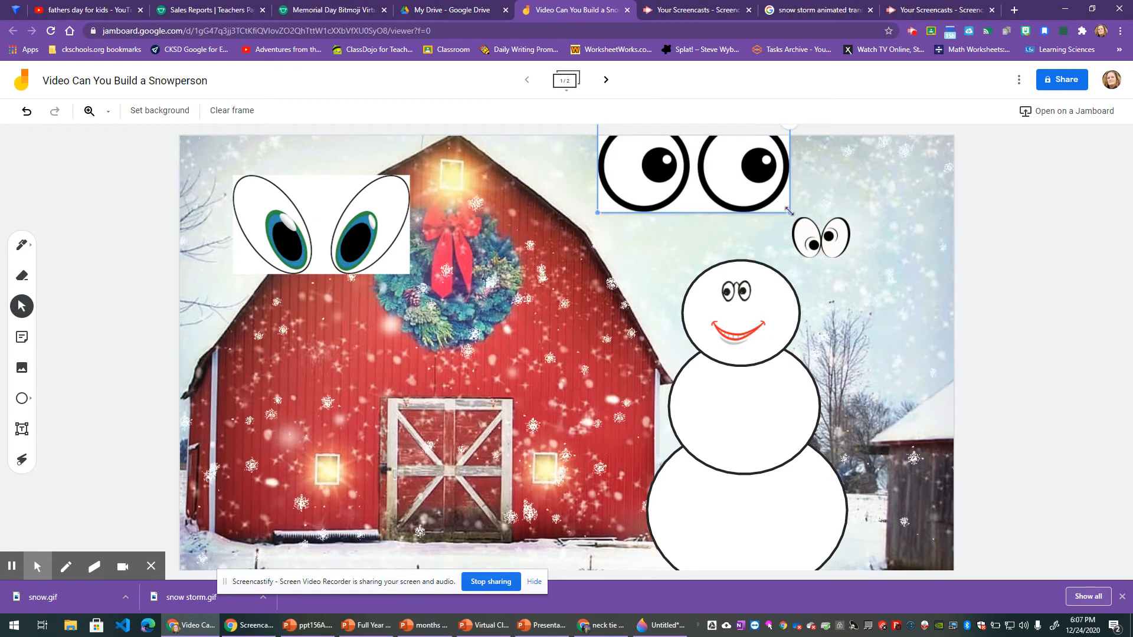
pyautogui.moveTo(789, 211); pyautogui.dragTo(871, 205)
pyautogui.moveTo(333, 243); pyautogui.dragTo(914, 301)
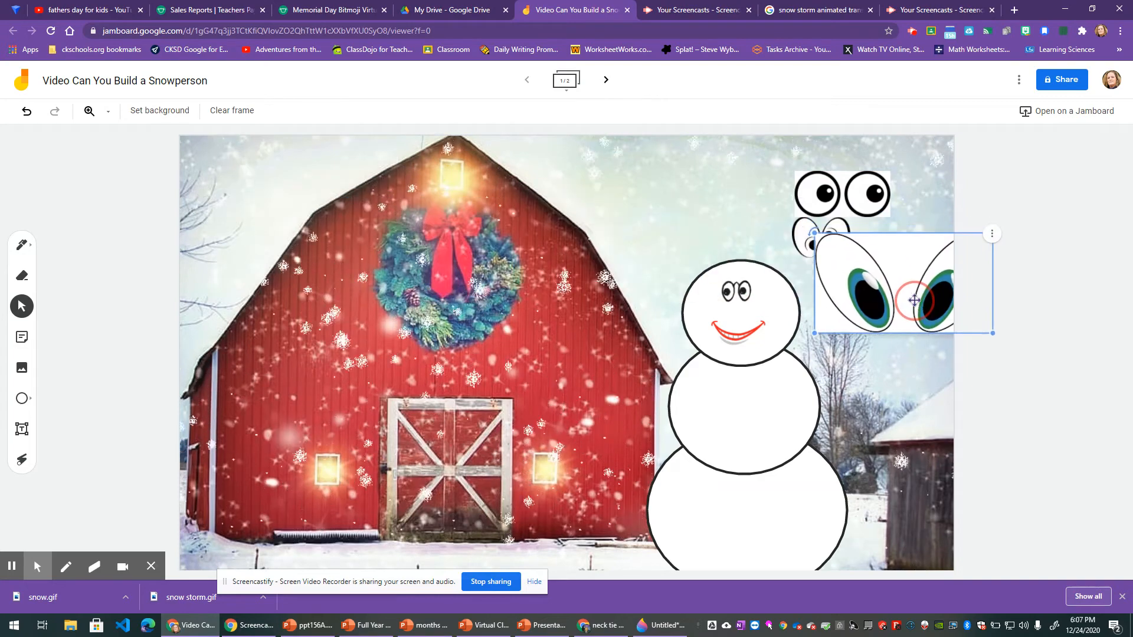
# Search Google Images for "transparent coal".
pyautogui.click(24, 372)
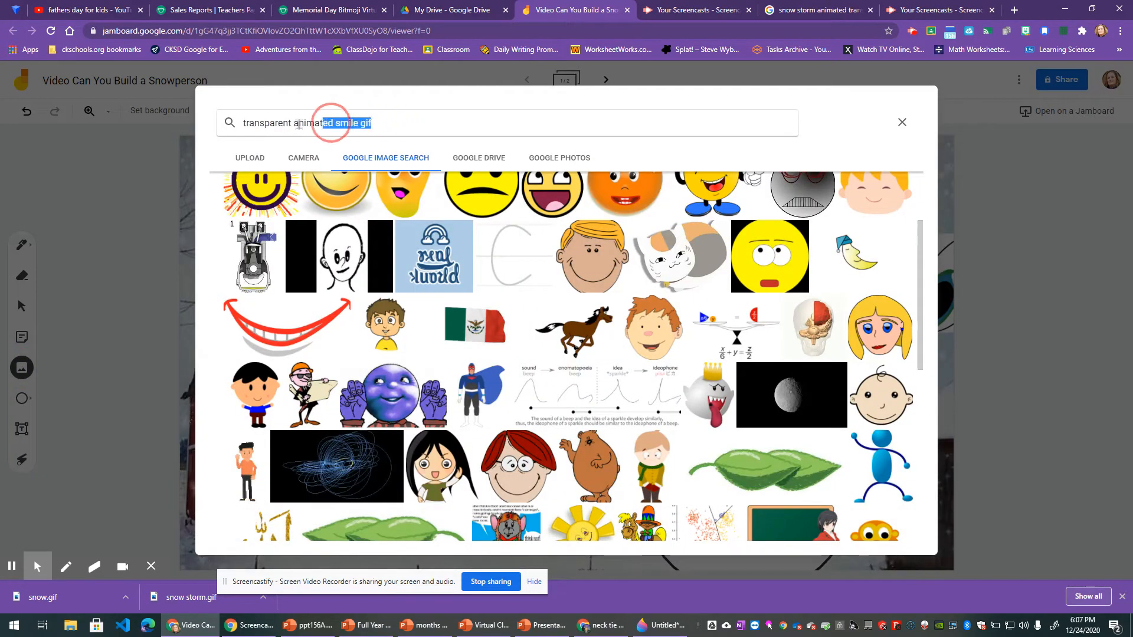
pyautogui.moveTo(299, 124); pyautogui.dragTo(244, 121)
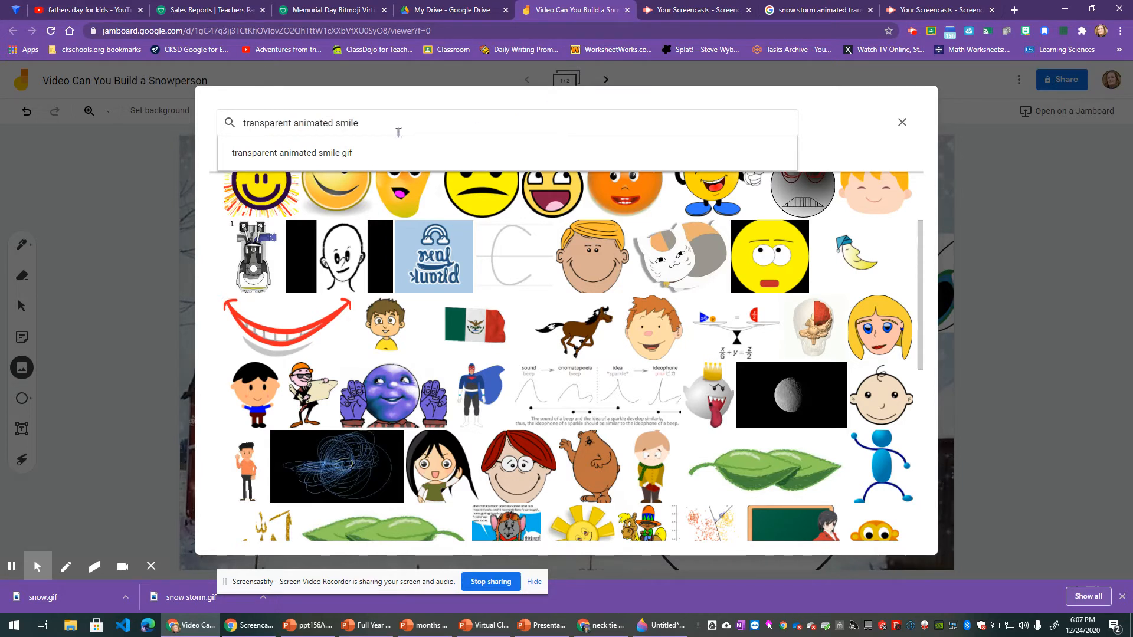
pyautogui.press('BackSpace')
pyautogui.press('BackSpace')
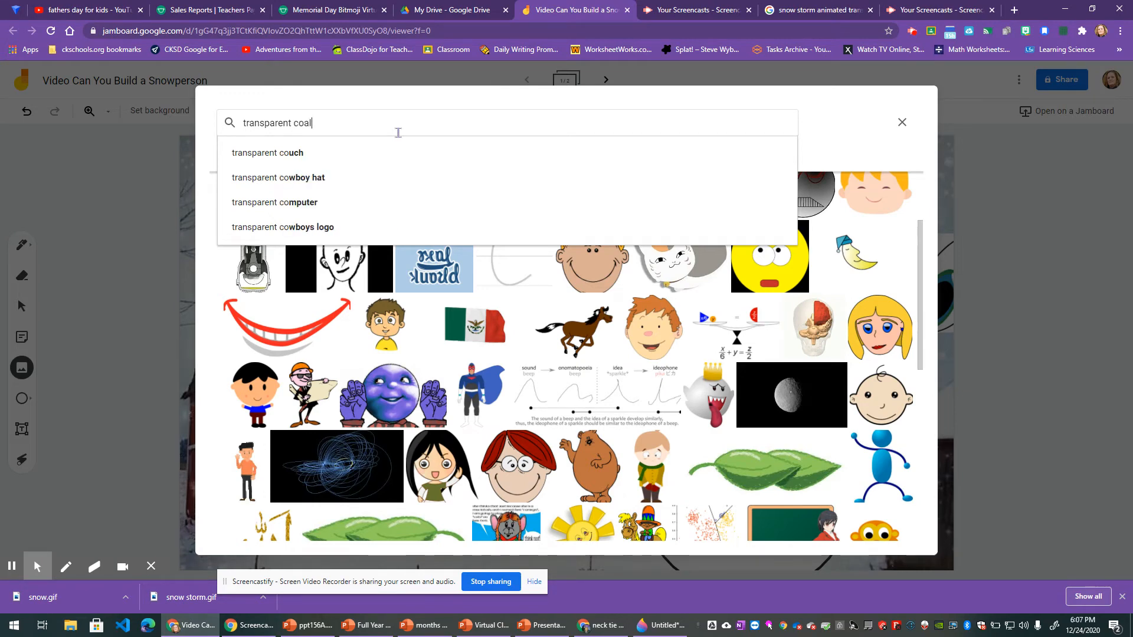
pyautogui.press('Return')
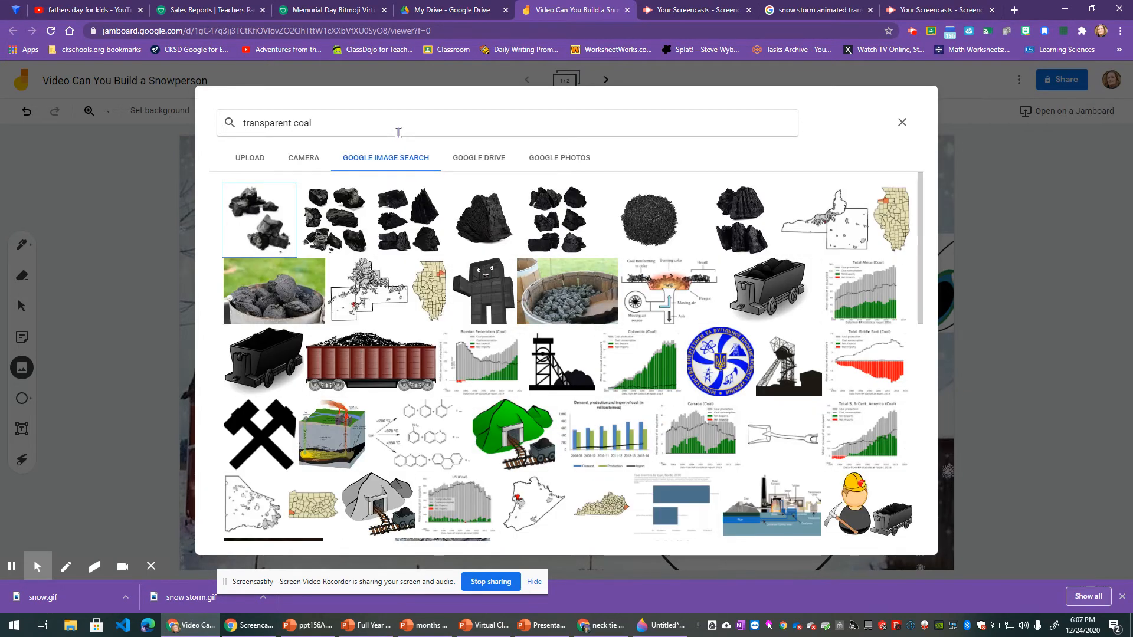
# Insert the single lump of coal, shrink it to button size and place it on the snowperson's middle circle.
pyautogui.click(486, 219)
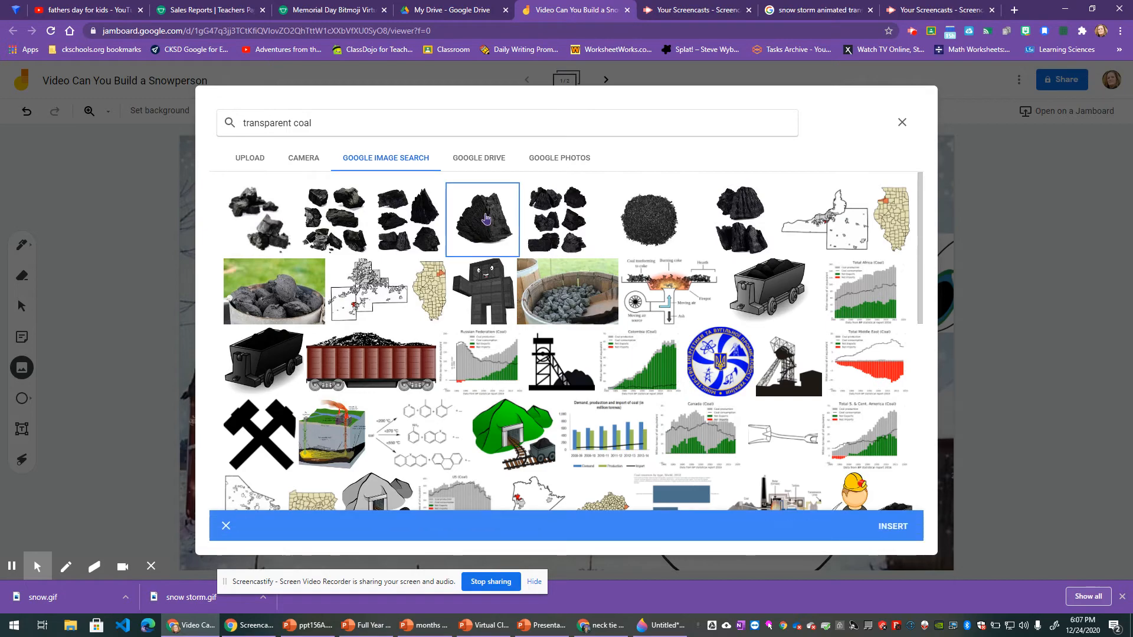
pyautogui.click(893, 526)
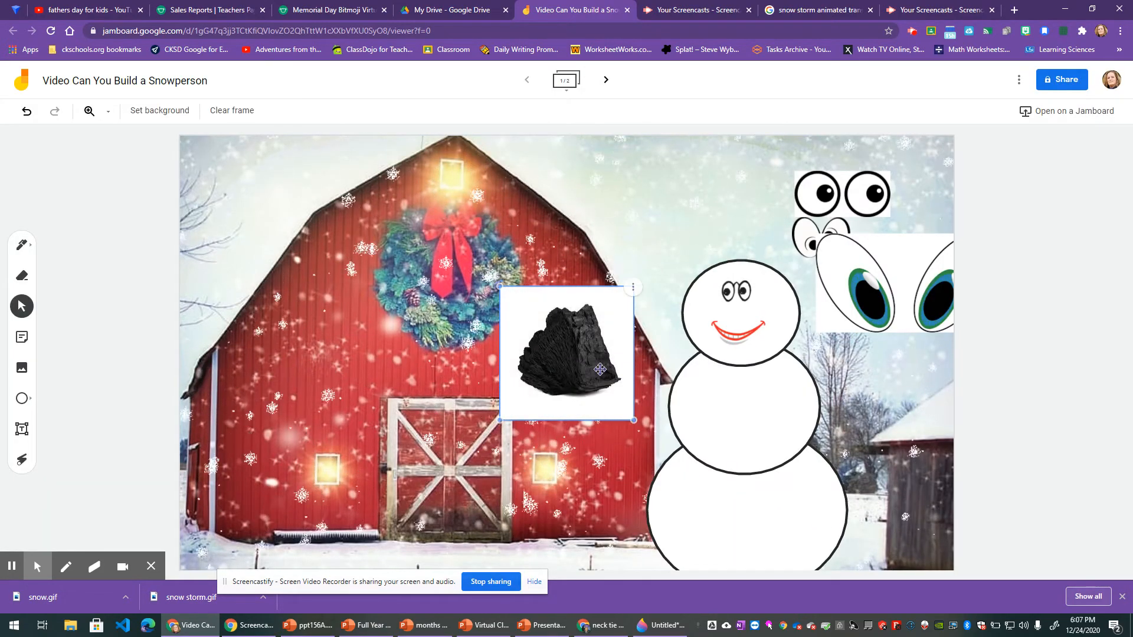
pyautogui.moveTo(597, 367); pyautogui.dragTo(623, 244)
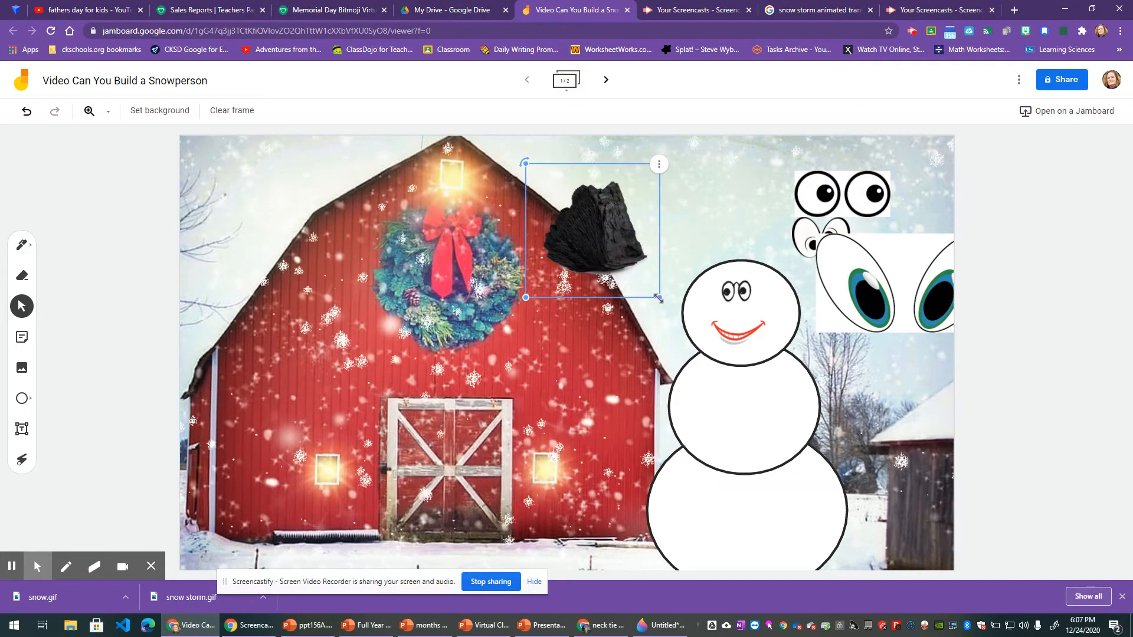
pyautogui.moveTo(660, 300); pyautogui.dragTo(753, 397)
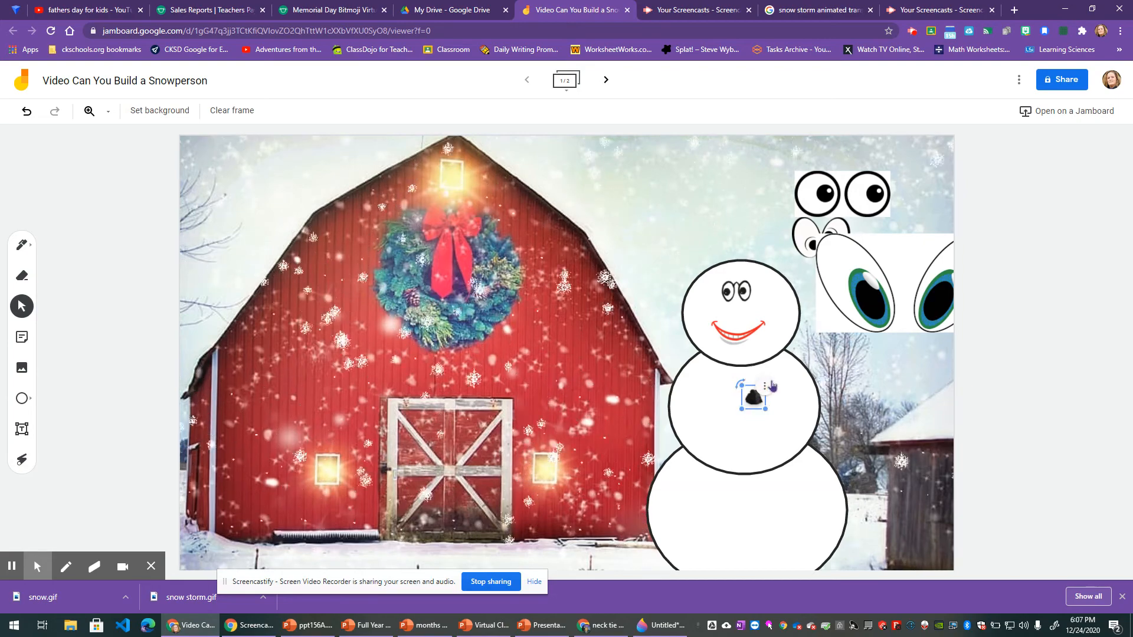
# Duplicate the coal button and place the copy directly below the first one on the snowperson's middle circle.
pyautogui.click(765, 387)
pyautogui.click(807, 391)
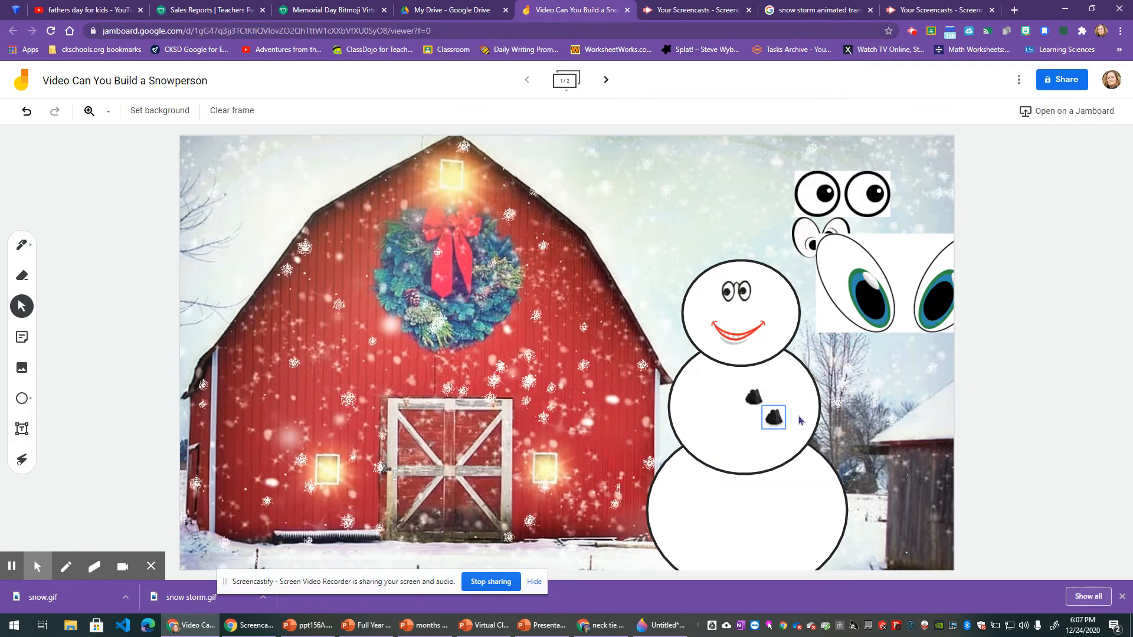
pyautogui.moveTo(770, 411); pyautogui.dragTo(751, 419)
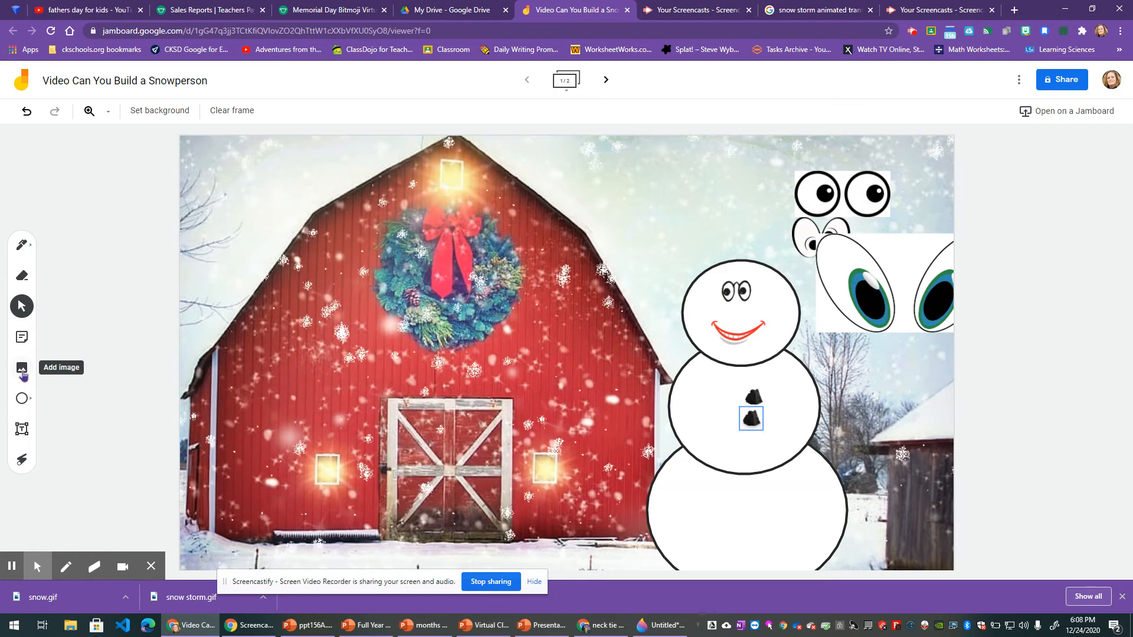
# Insert the brown forked stick from a "transparent stick" Google image search, shrink it and place it as an arm at the middle circle's right edge.
pyautogui.click(22, 370)
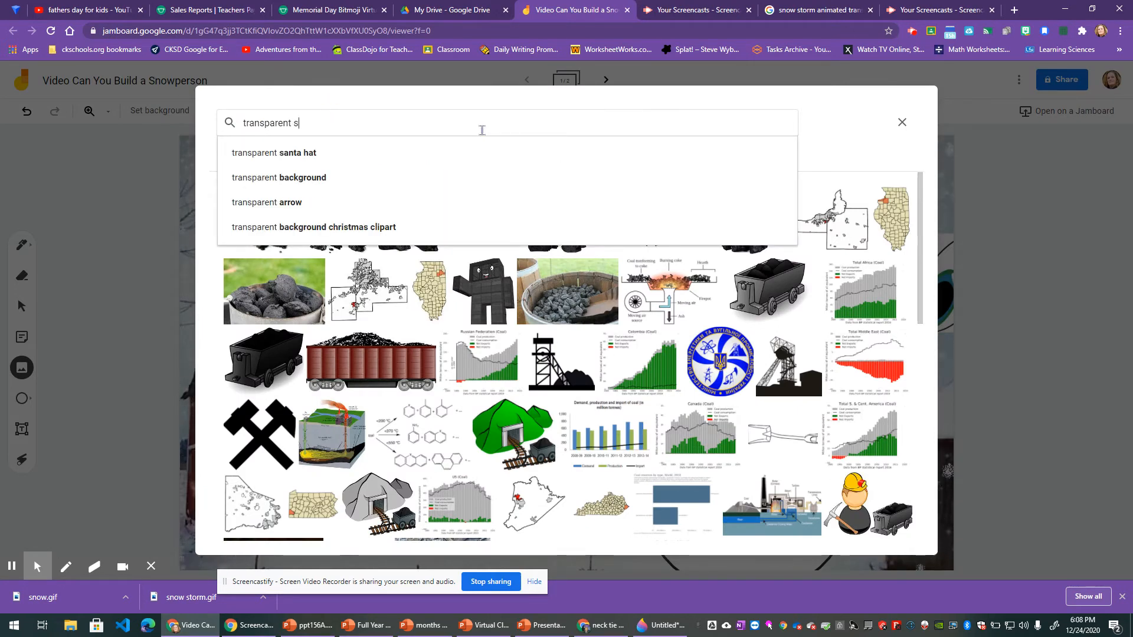
pyautogui.press('Return')
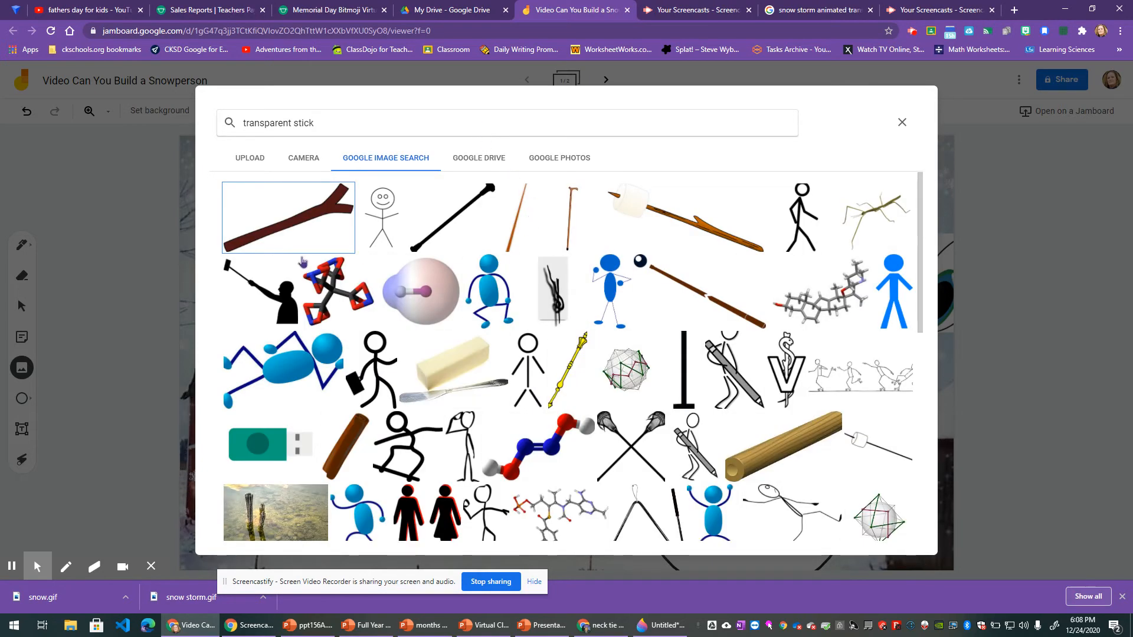
pyautogui.click(289, 218)
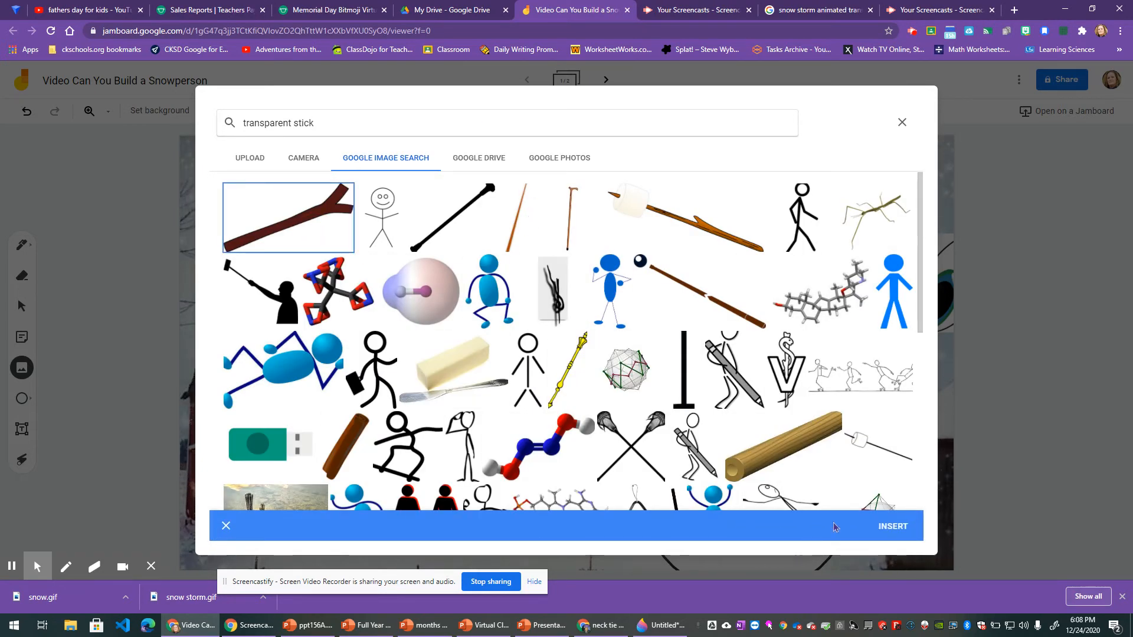
pyautogui.click(894, 528)
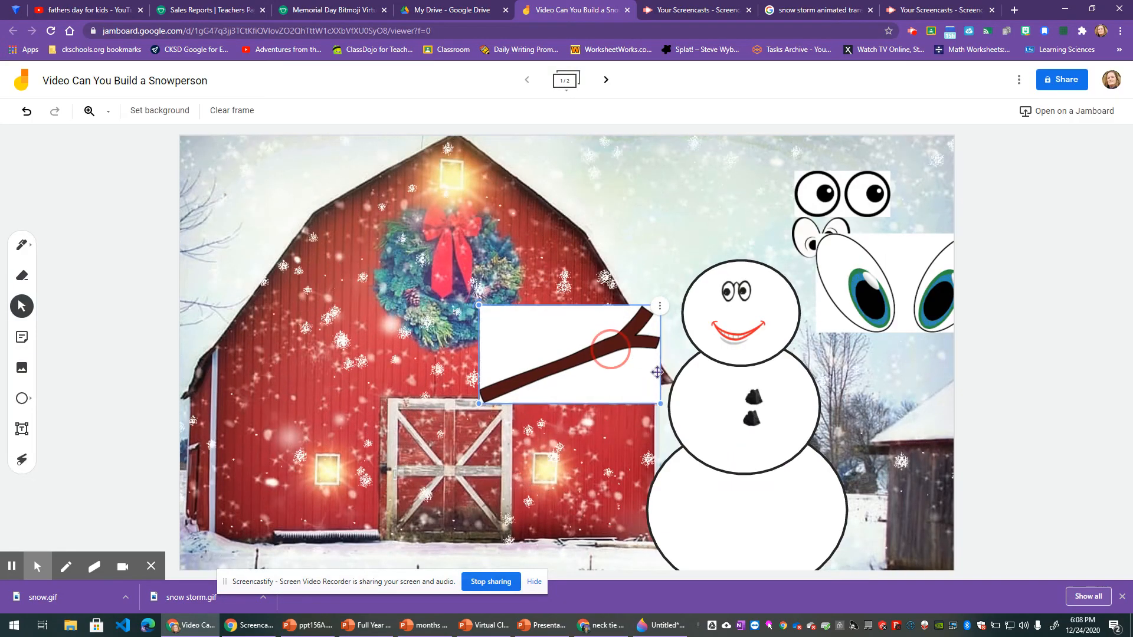
pyautogui.moveTo(615, 356); pyautogui.dragTo(907, 388)
pyautogui.moveTo(956, 443); pyautogui.dragTo(880, 379)
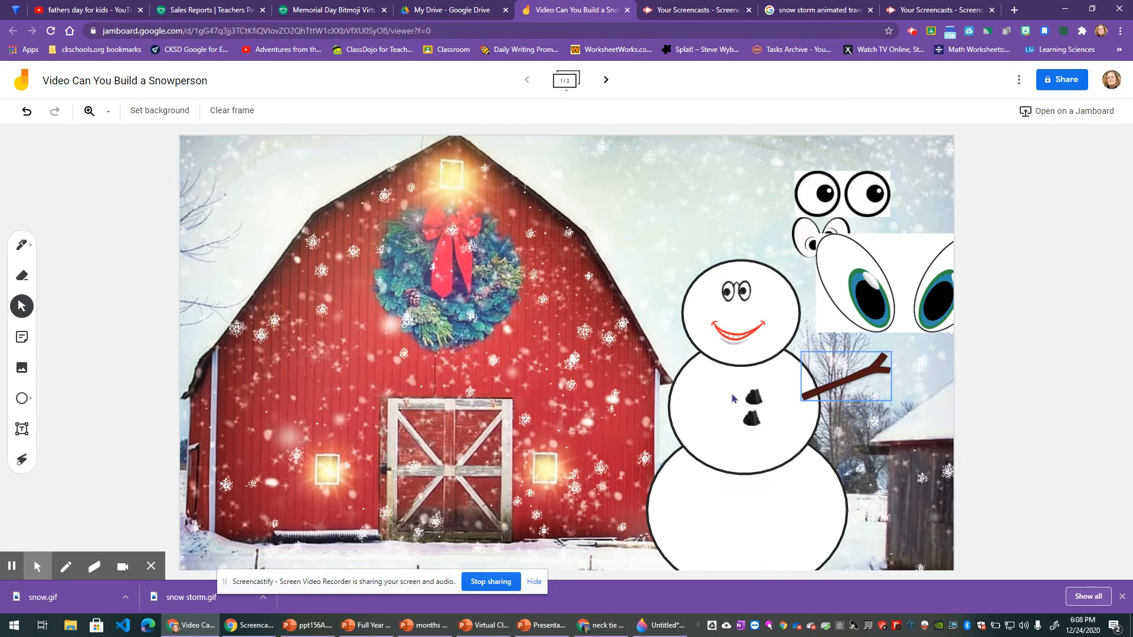
# Open the animated snow image's layer order options and move the image over the barn, against the frame's upper-left corner.
pyautogui.moveTo(459, 408); pyautogui.dragTo(669, 375)
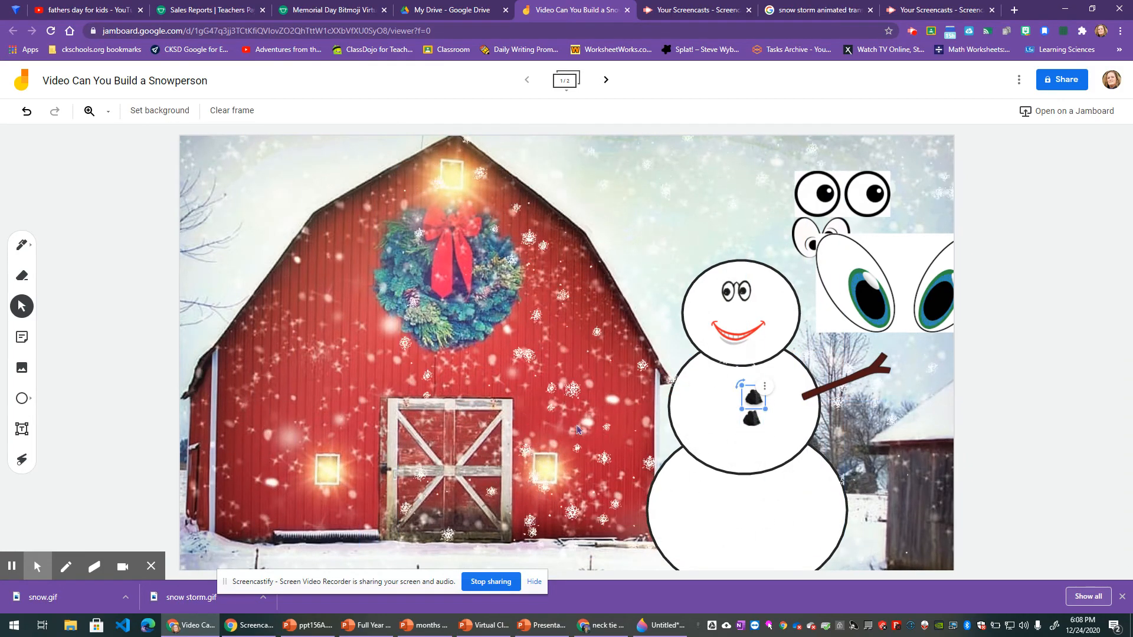
pyautogui.moveTo(590, 387); pyautogui.dragTo(351, 458)
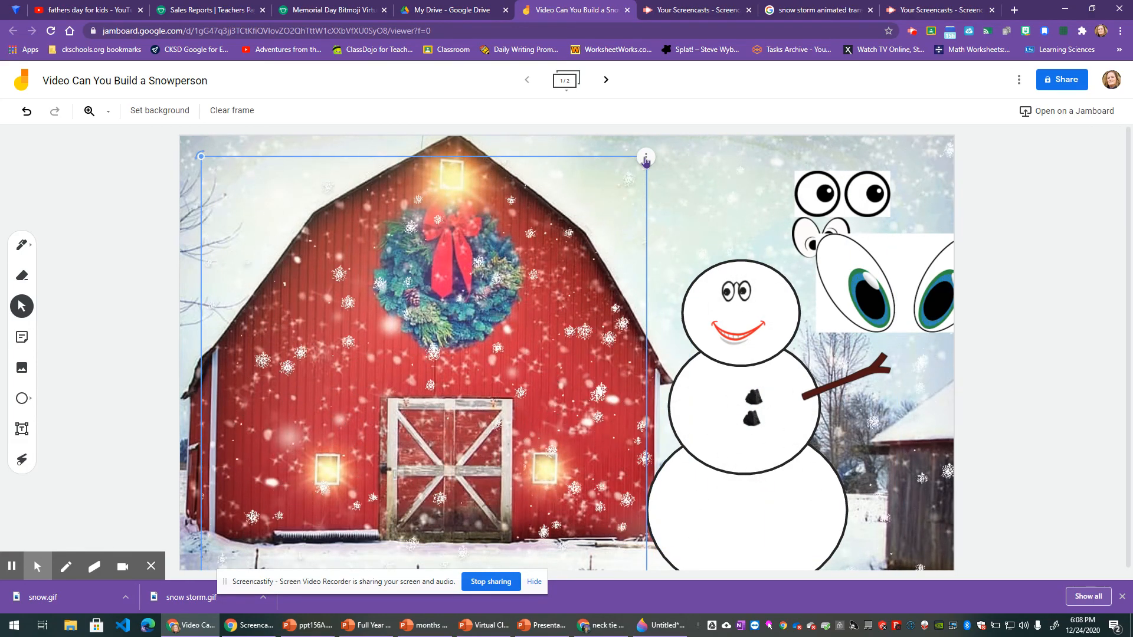
pyautogui.moveTo(676, 206)
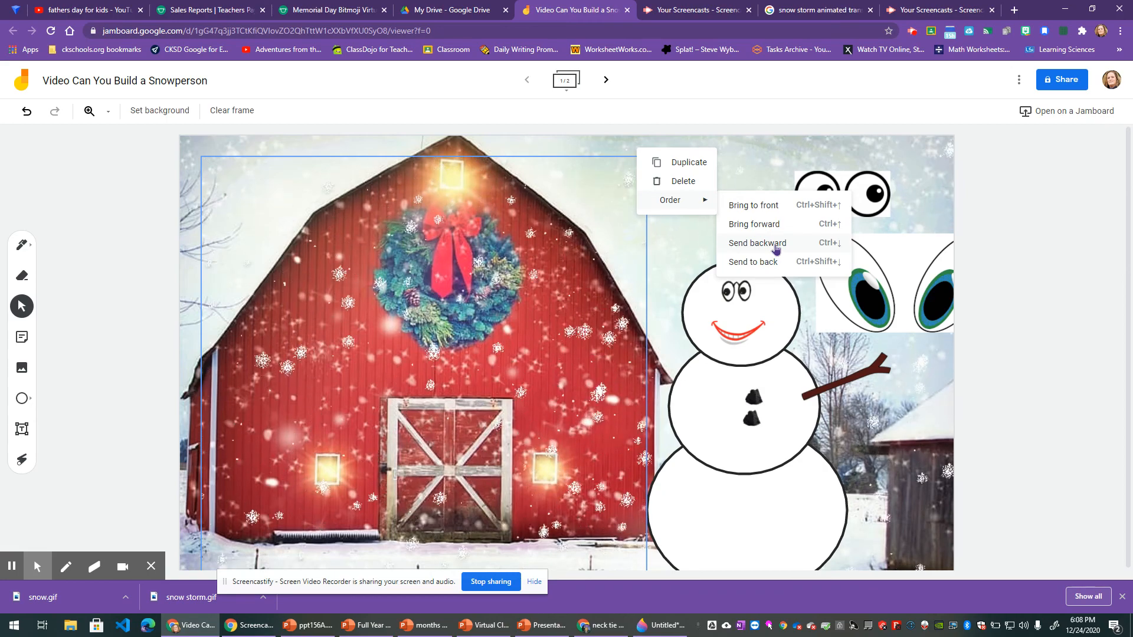
pyautogui.moveTo(448, 371); pyautogui.dragTo(426, 348)
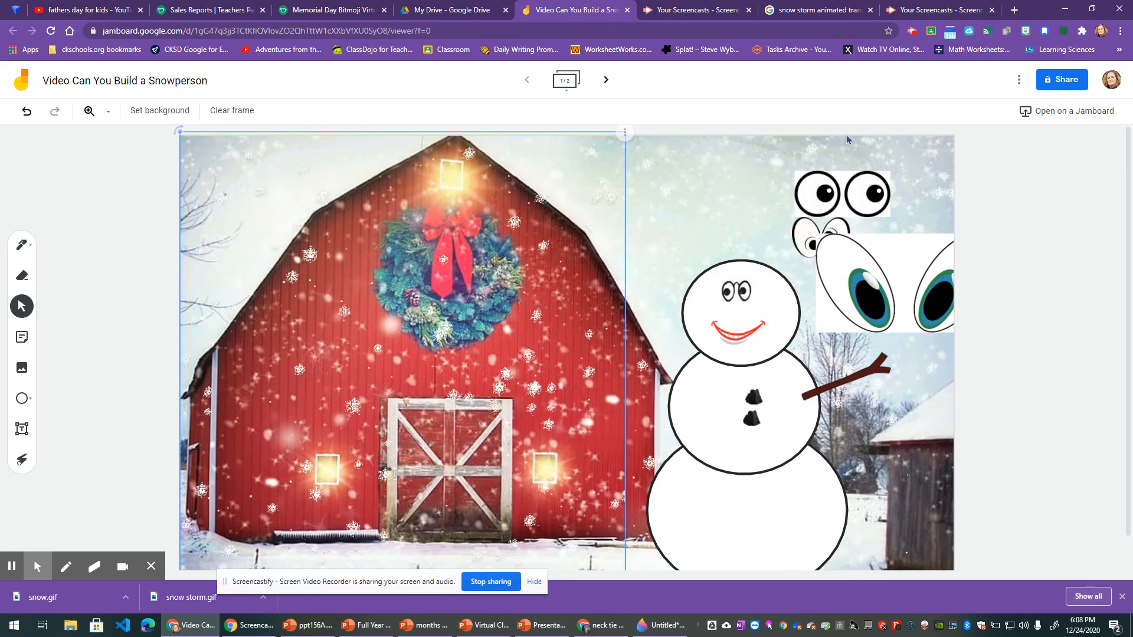